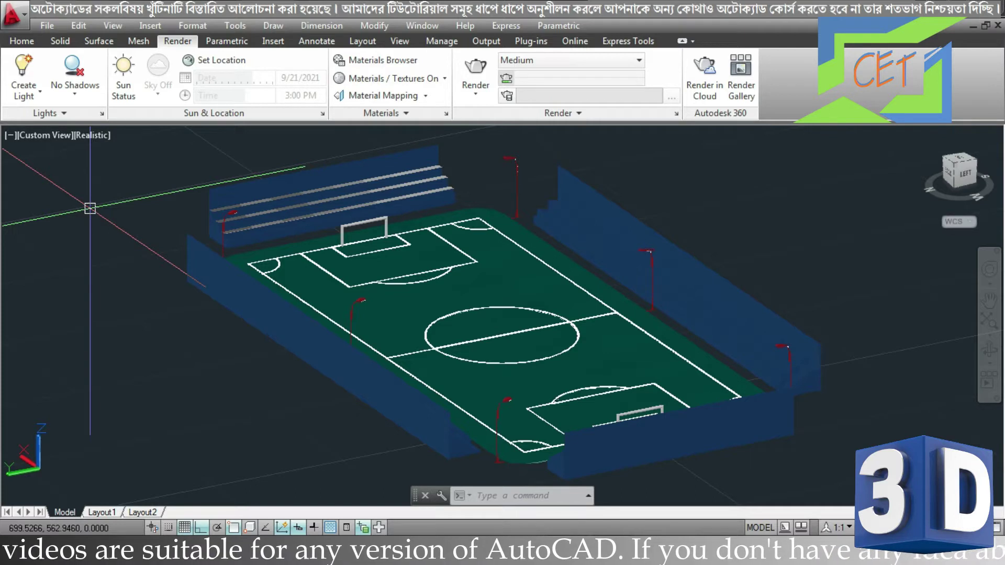
Turn on the sun light and set the stadium's shadow display to full shadows.
click(126, 76)
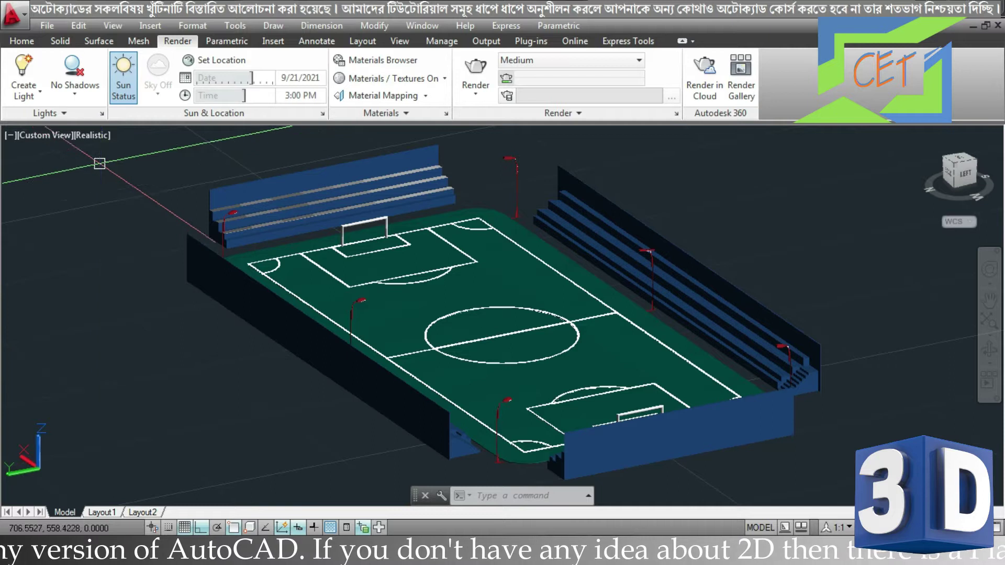
click(78, 98)
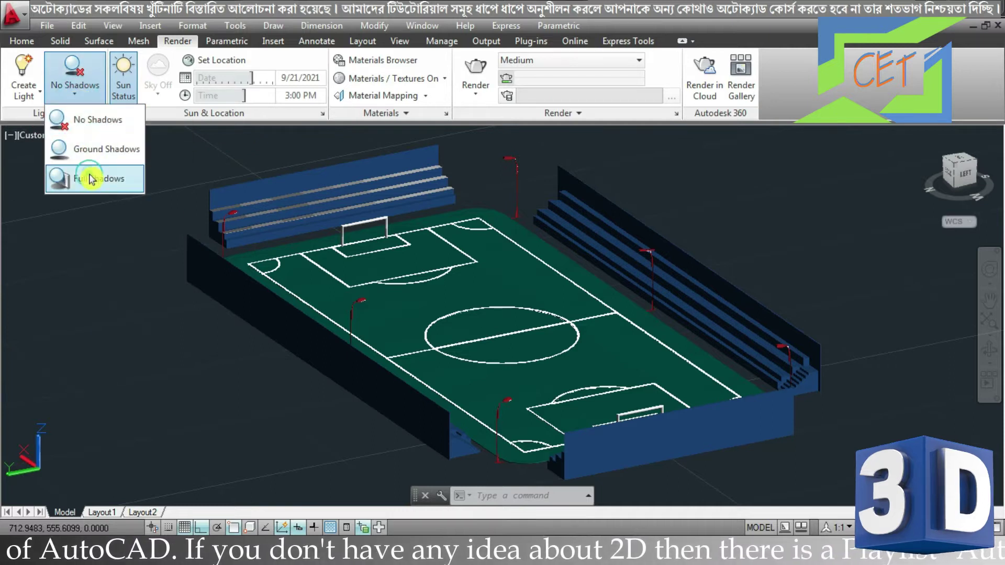
click(91, 178)
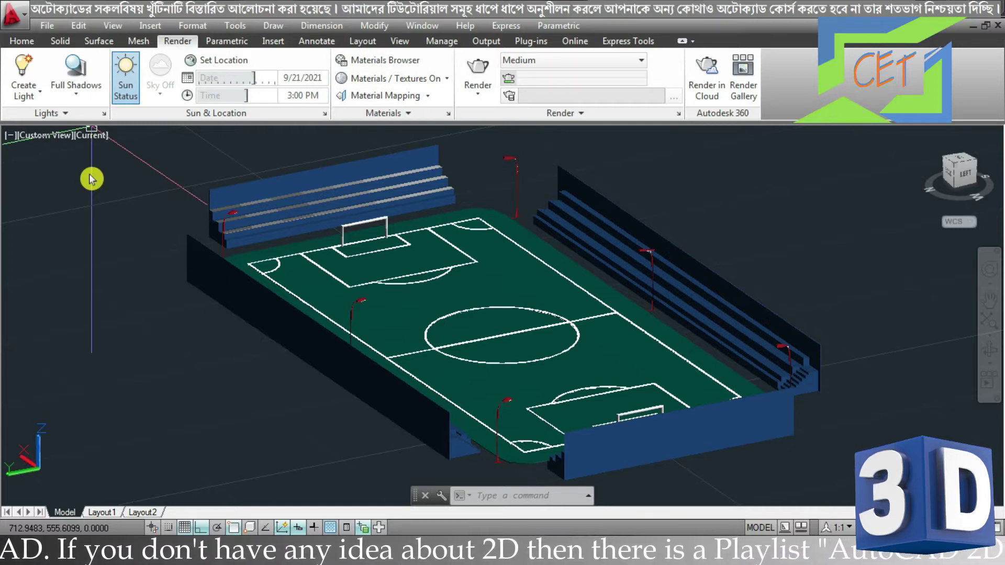
Place a point light at the underside of the lamp head on the far corner pole beside the goal-end stand.
click(38, 98)
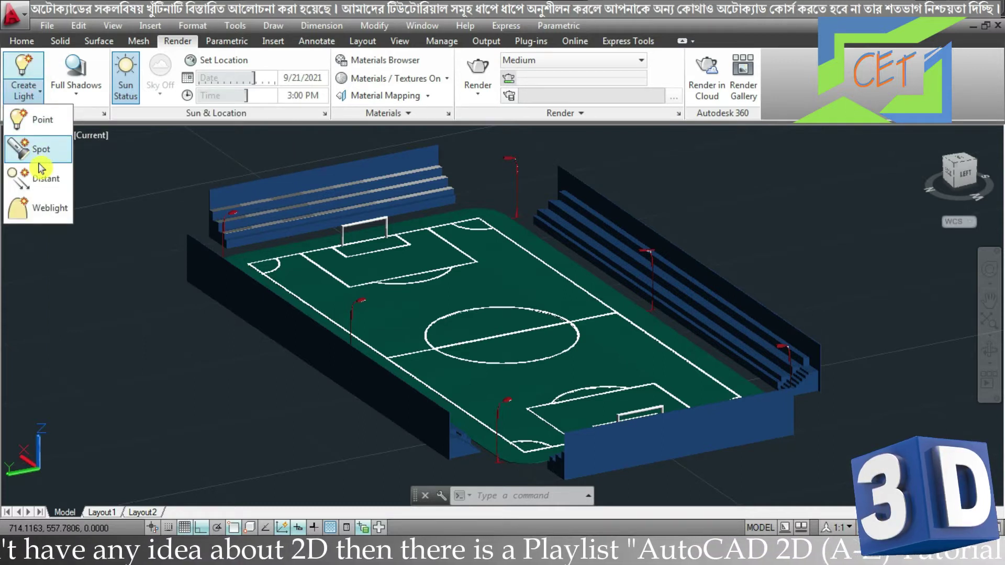
click(38, 125)
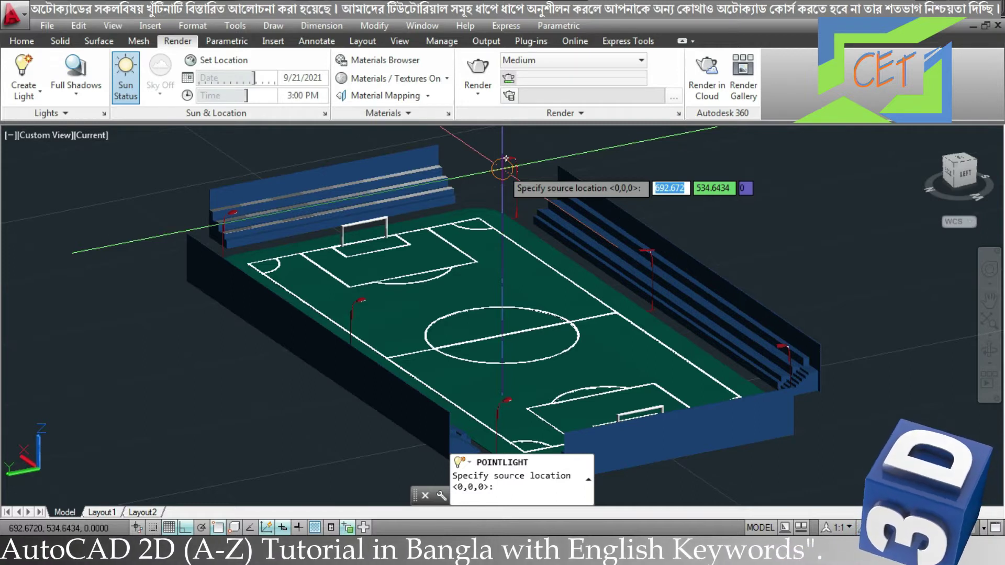
scroll(503, 165, up, 5)
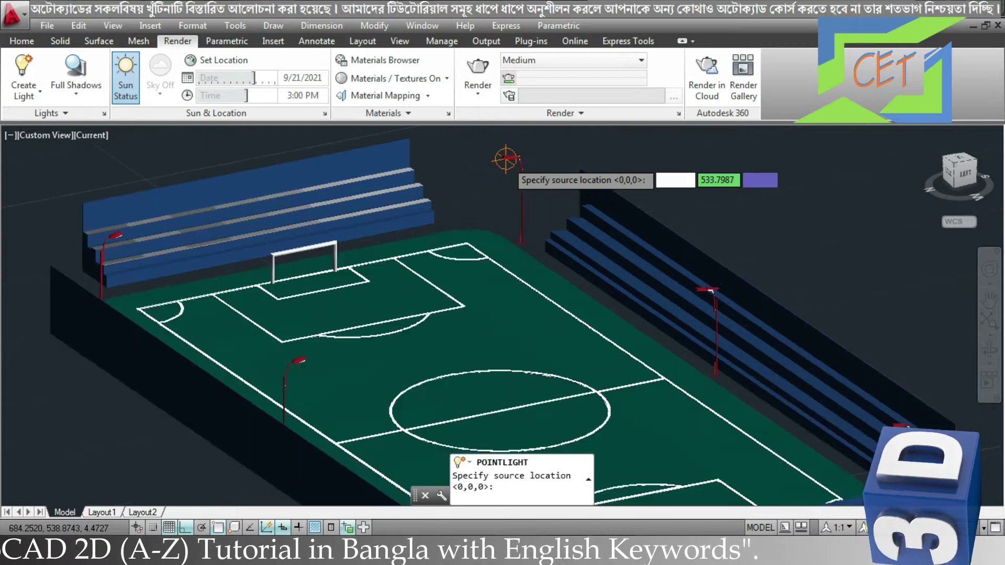
scroll(505, 160, up, 8)
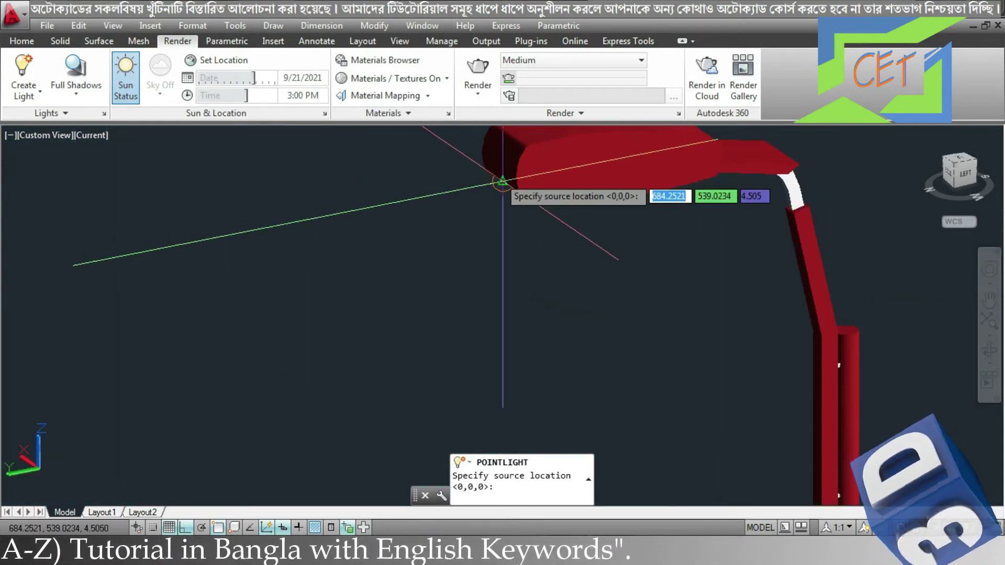
click(500, 180)
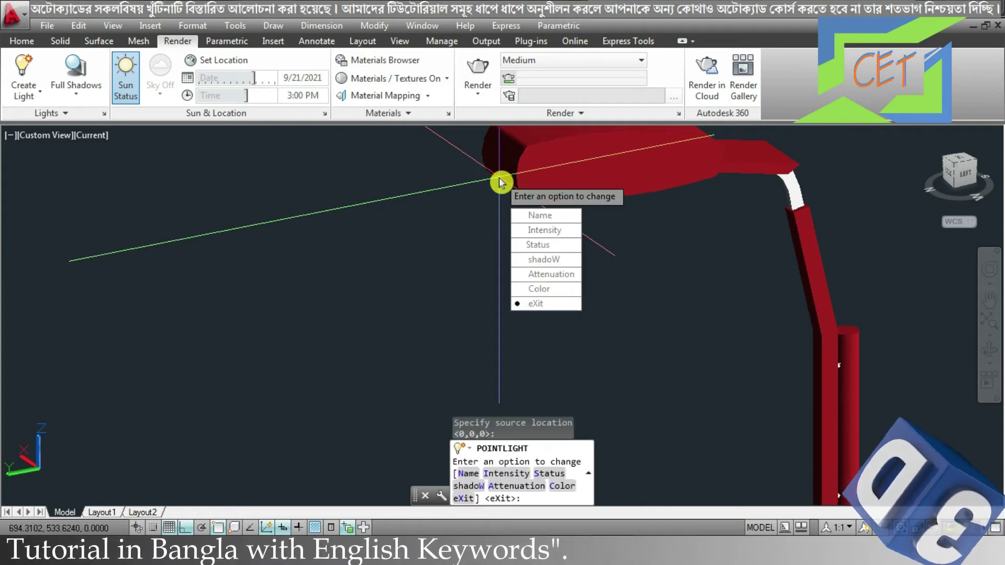
Give the point light an intensity of 1, status on and sharp shadows, and finish the command.
click(544, 231)
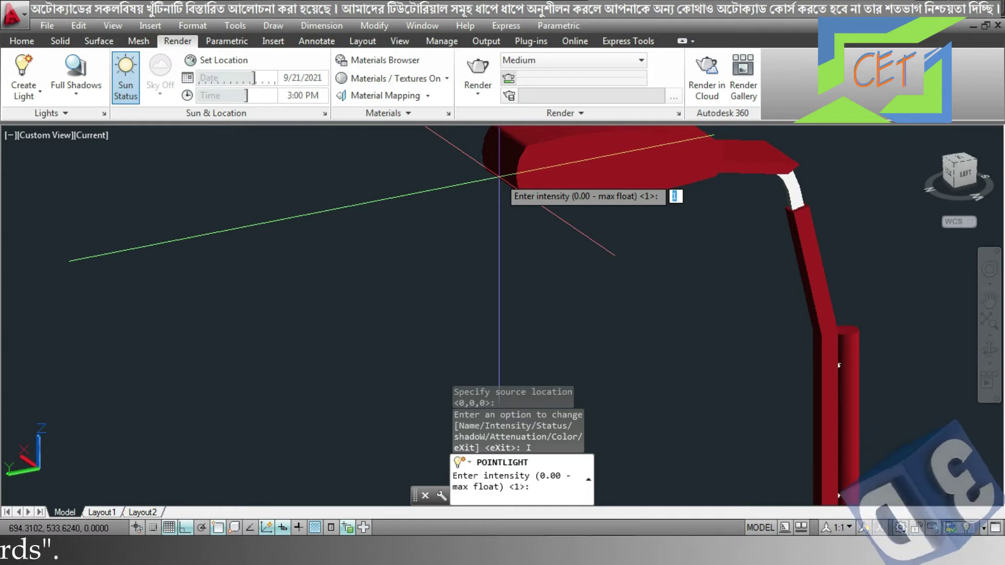
key(Return)
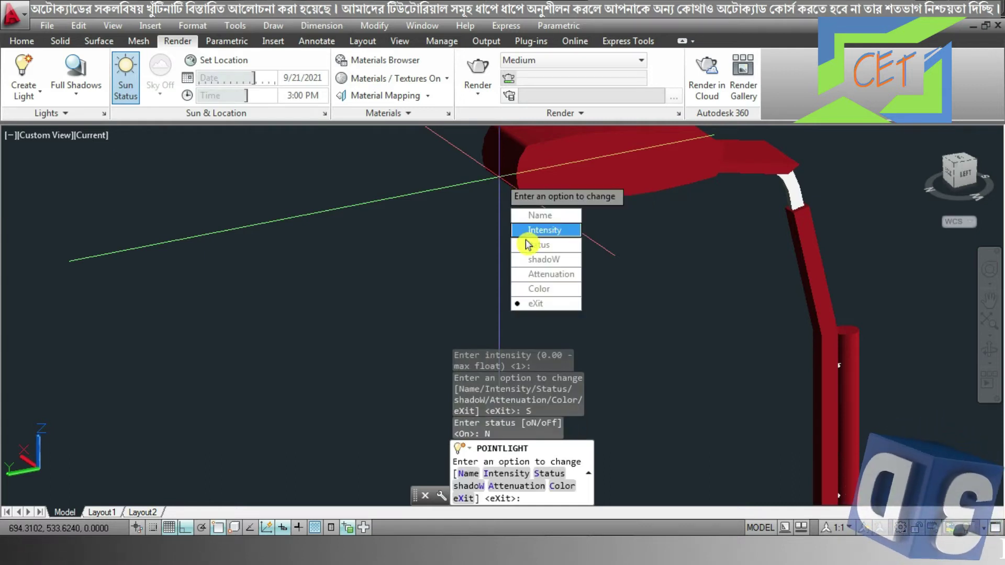
click(528, 246)
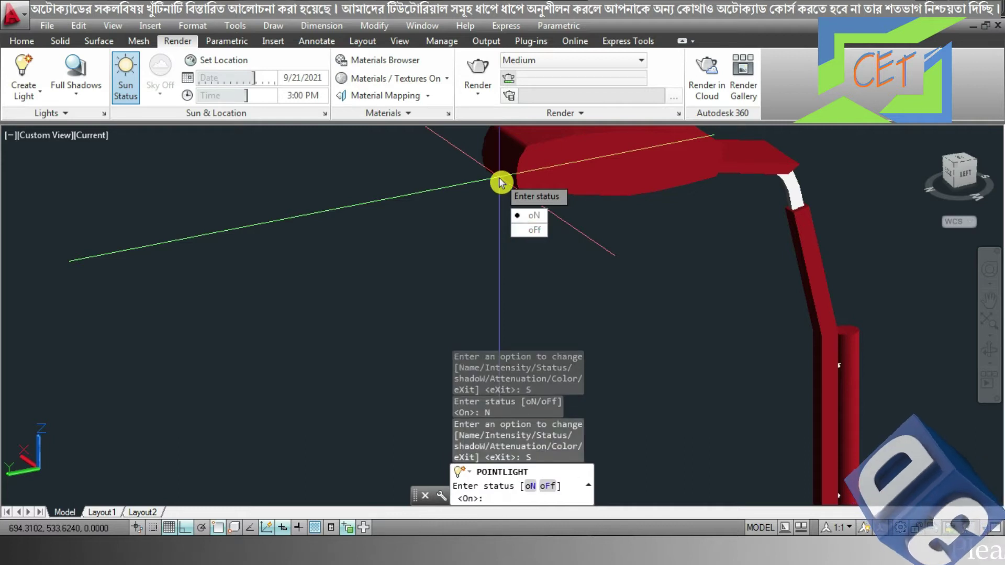
click(527, 216)
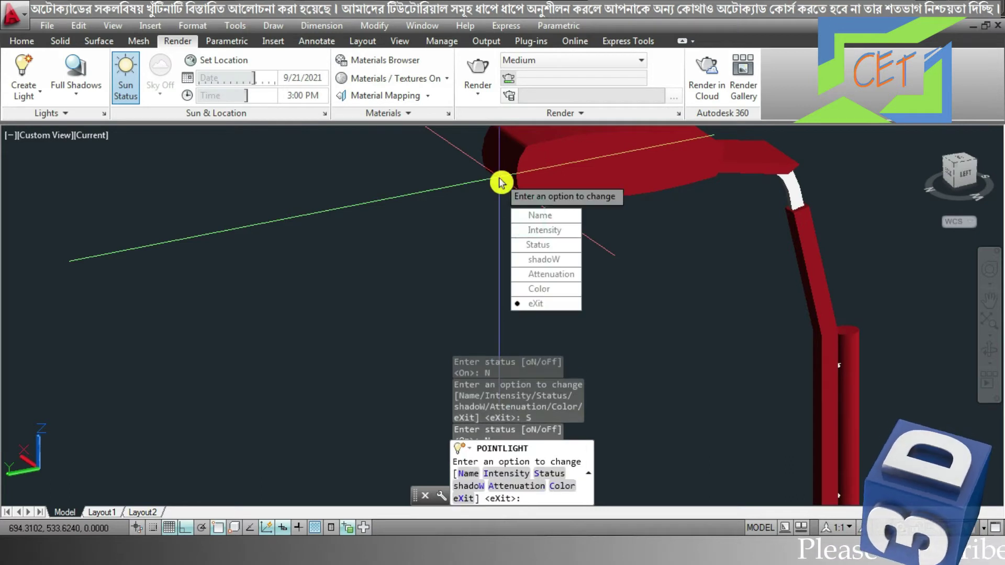
click(542, 261)
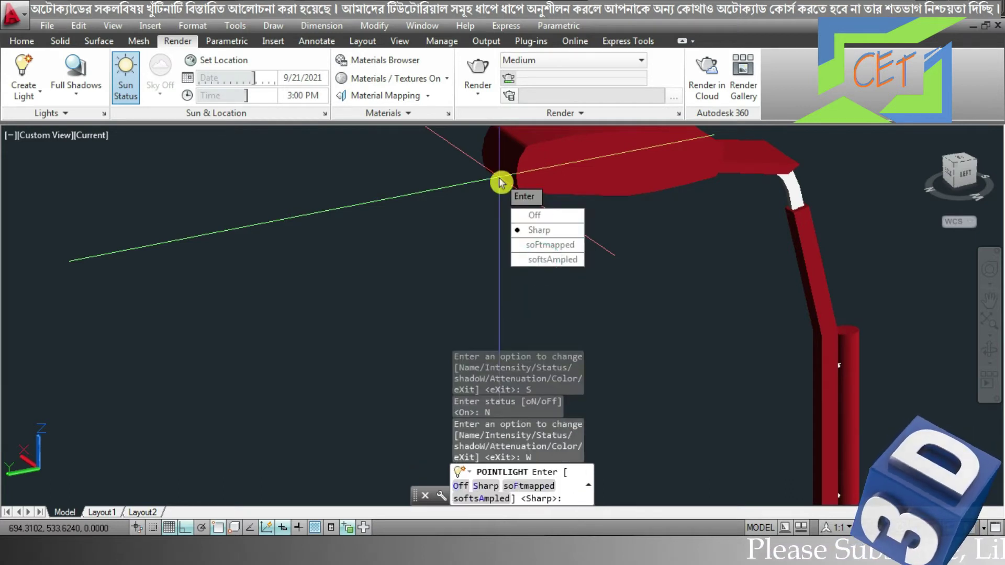
click(546, 234)
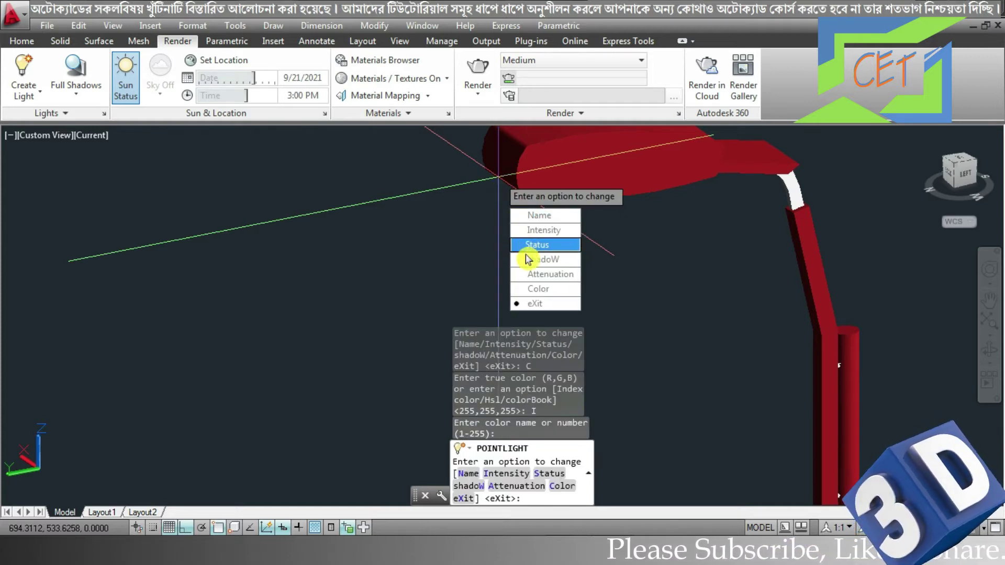
click(530, 303)
Add a second point light under the lamp head on the near corner pole, with its status set to on.
scroll(501, 185, down, 6)
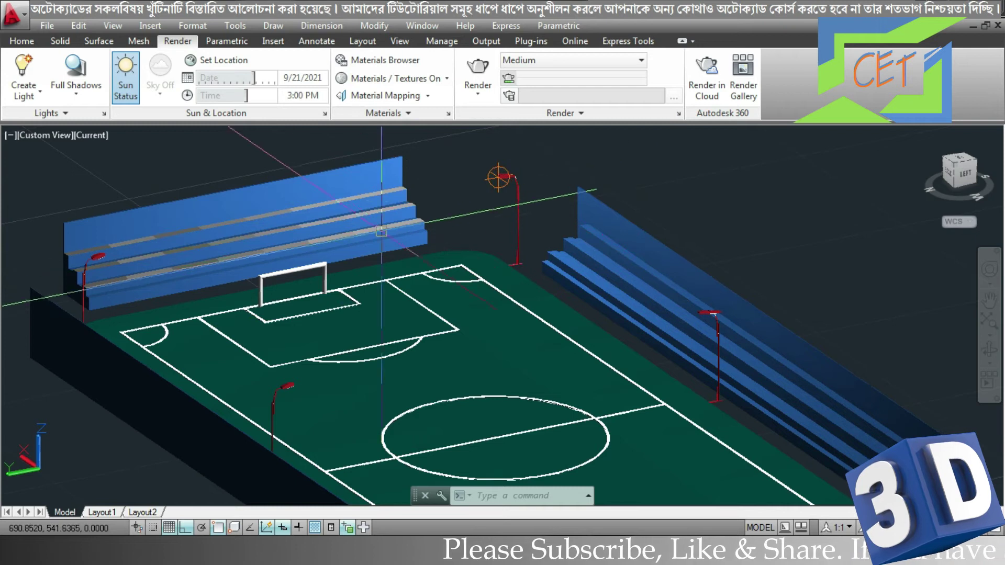
scroll(622, 260, down, 5)
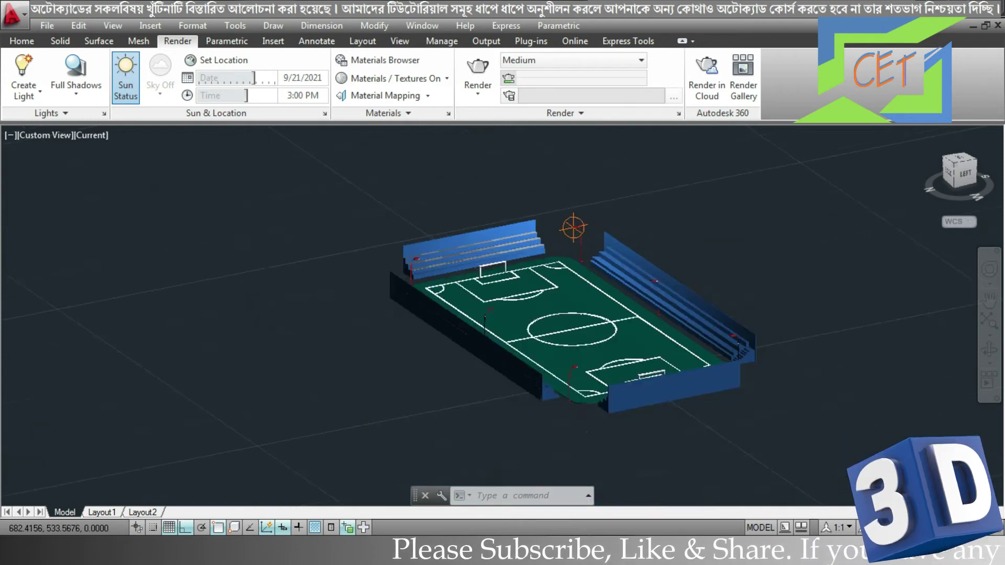
scroll(524, 280, up, 7)
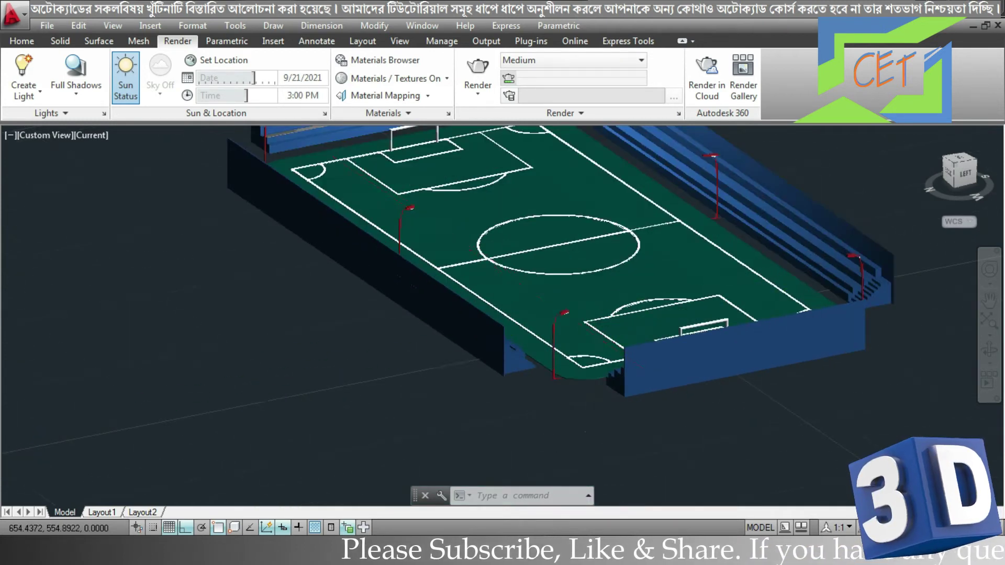
scroll(566, 312, up, 6)
scroll(565, 313, up, 2)
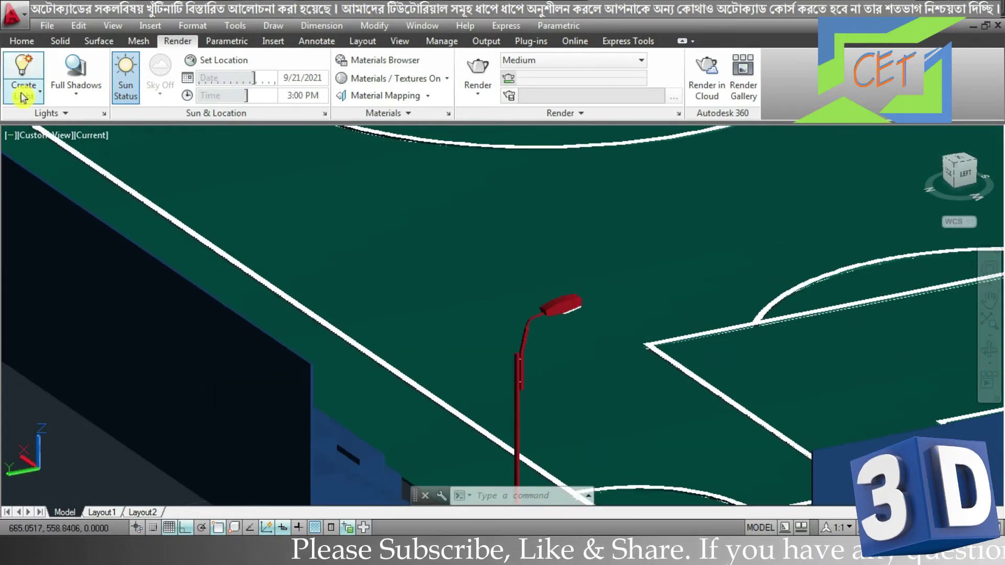
click(22, 90)
scroll(568, 316, up, 6)
shift+middle_drag(570, 317, 528, 304)
click(544, 298)
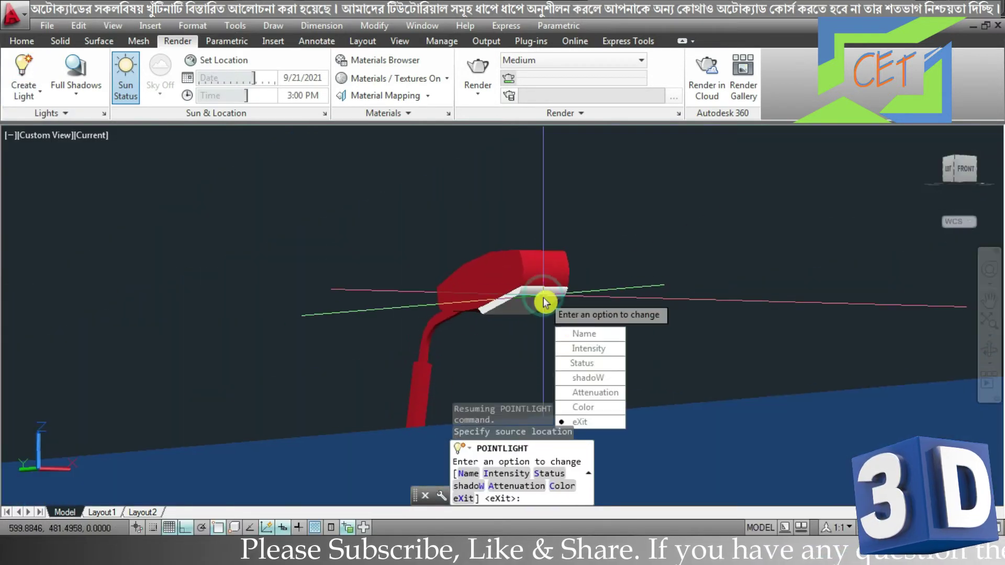
text(S)
key(Return)
text(N)
key(Return)
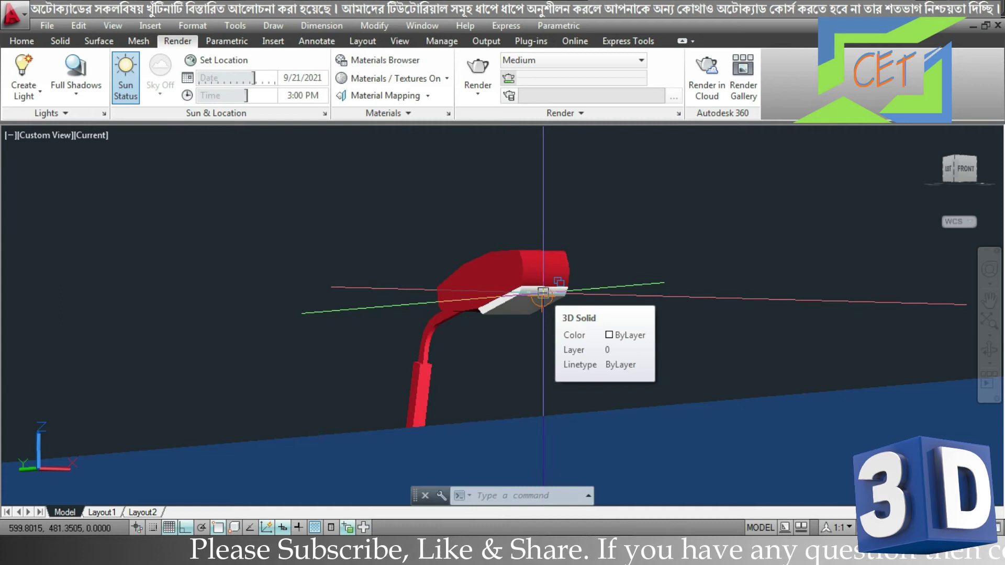
Show the Camera tools on the Render ribbon, with the whole stadium in view.
scroll(544, 292, down, 10)
shift+middle_drag(544, 292, 689, 310)
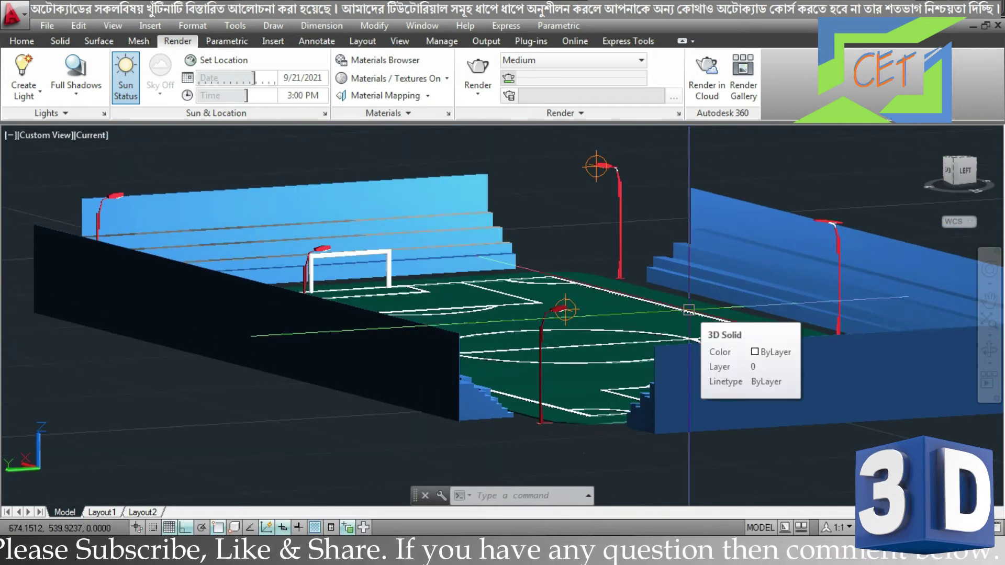
shift+middle_drag(689, 310, 675, 326)
scroll(673, 325, down, 3)
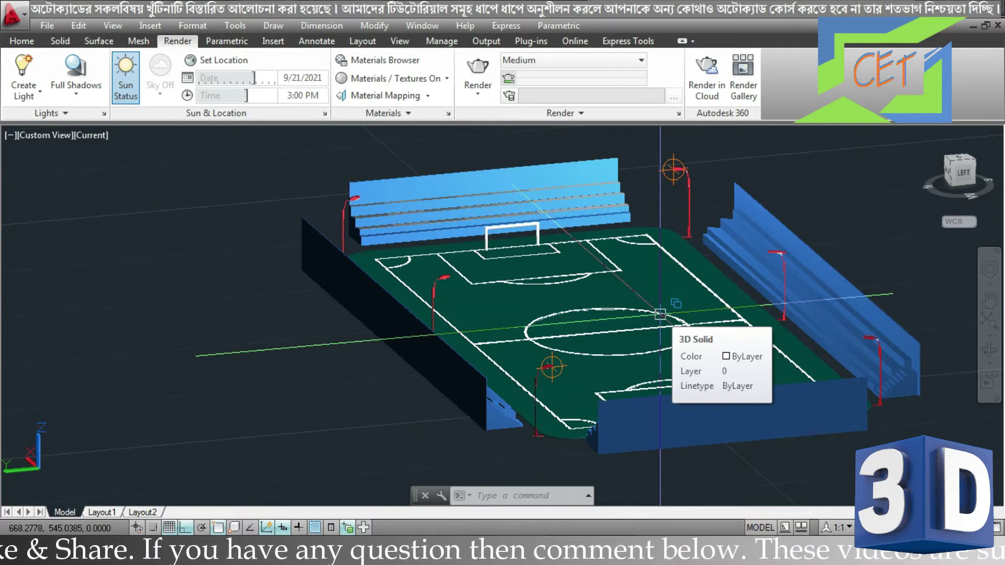
middle_drag(664, 288, 589, 295)
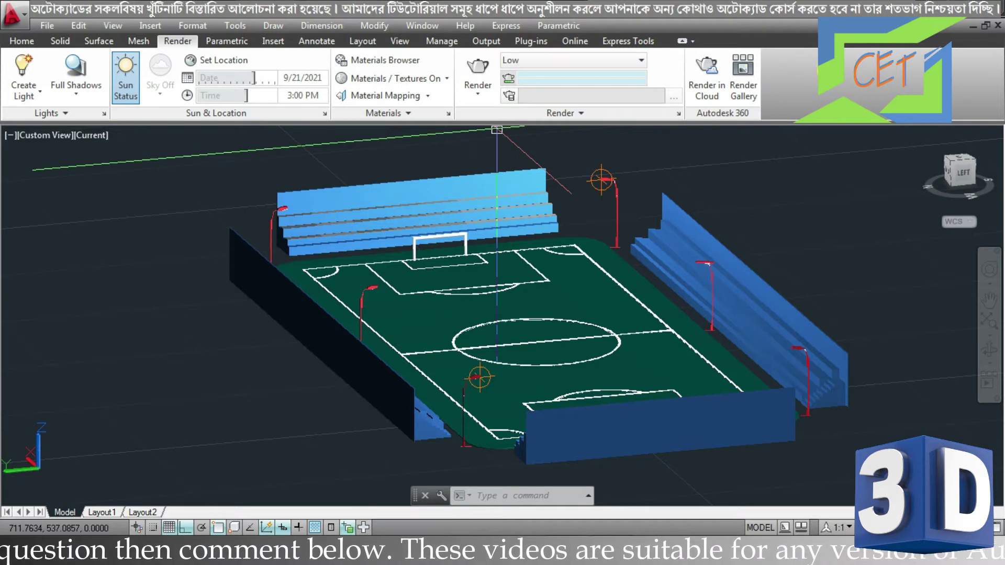
right_click(623, 66)
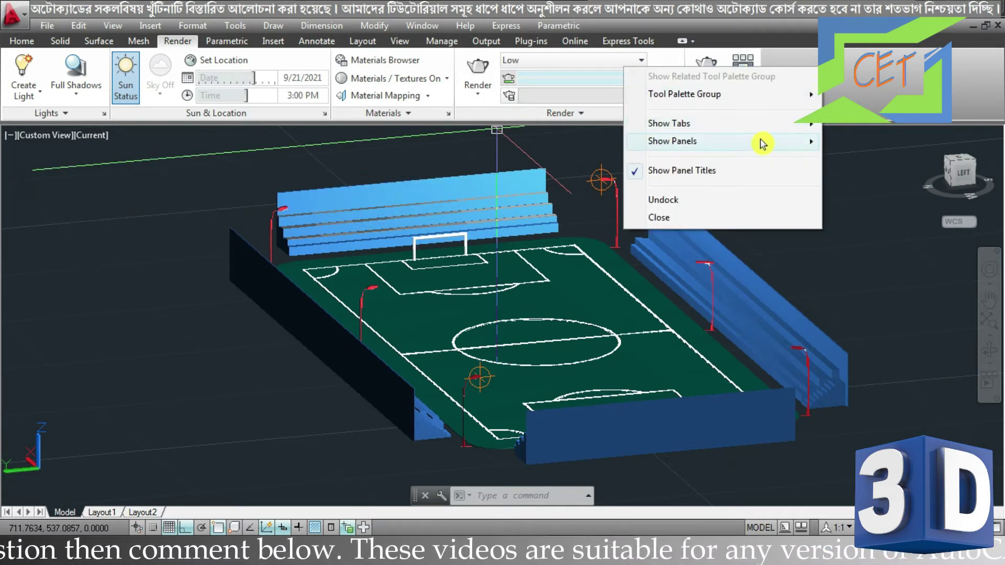
mouse_move(760, 144)
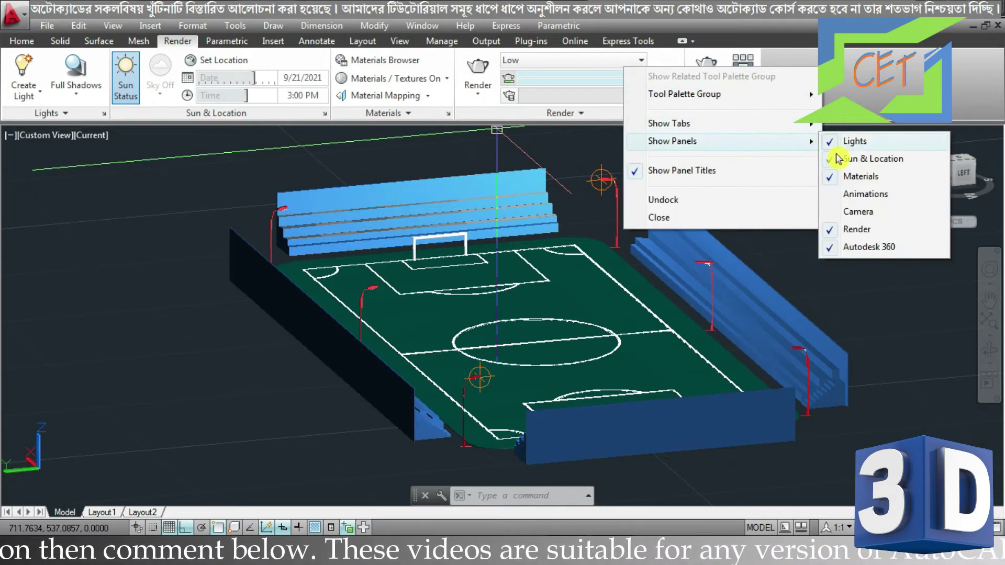
click(864, 212)
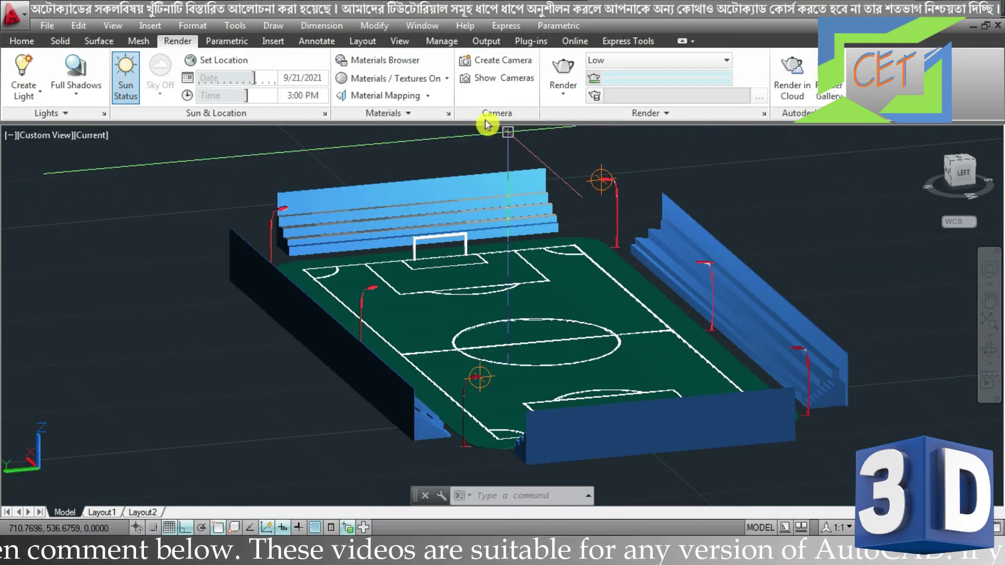
Create a camera named Camera1 at the near stand's upper corner, aimed at the far goal line.
click(495, 63)
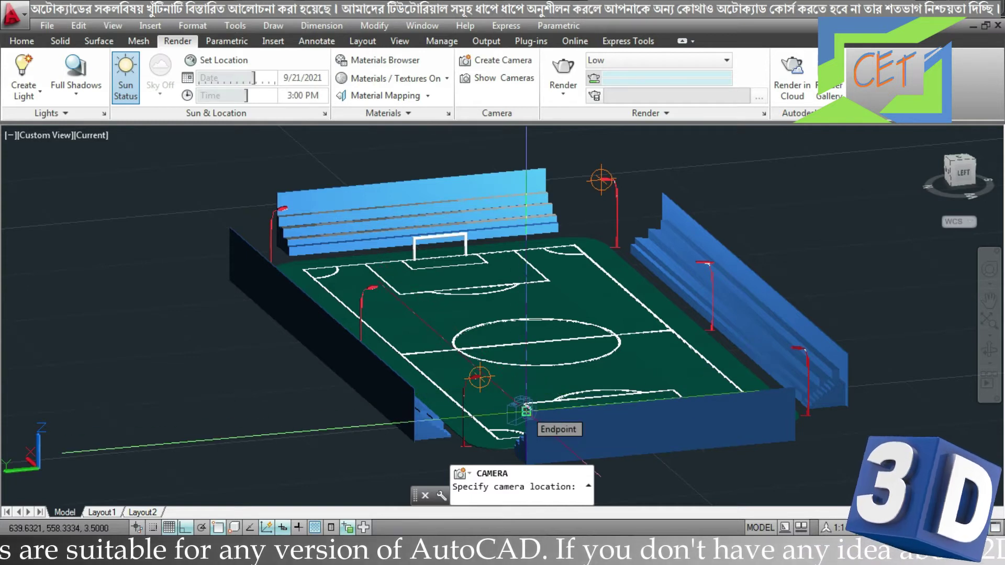
click(526, 411)
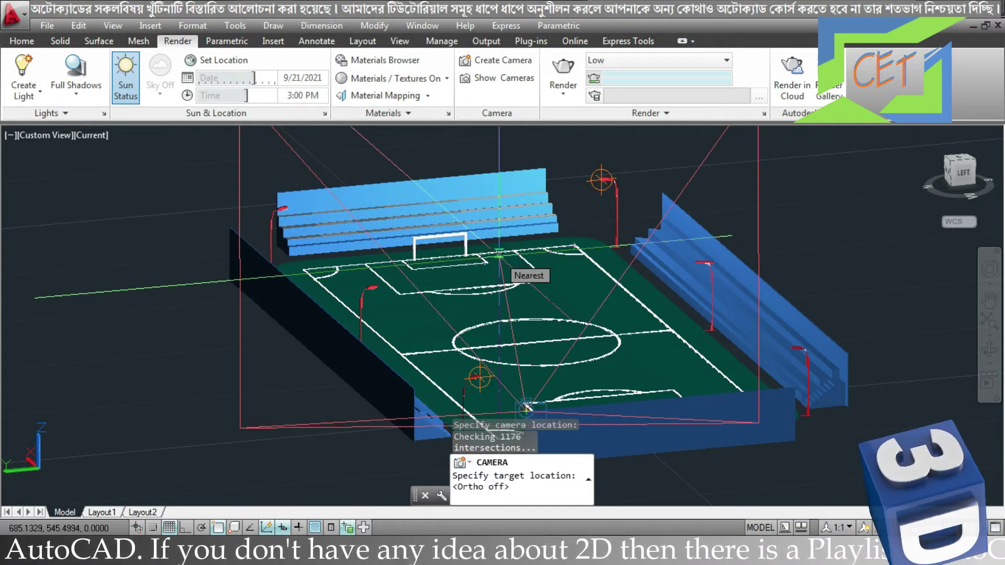
click(499, 254)
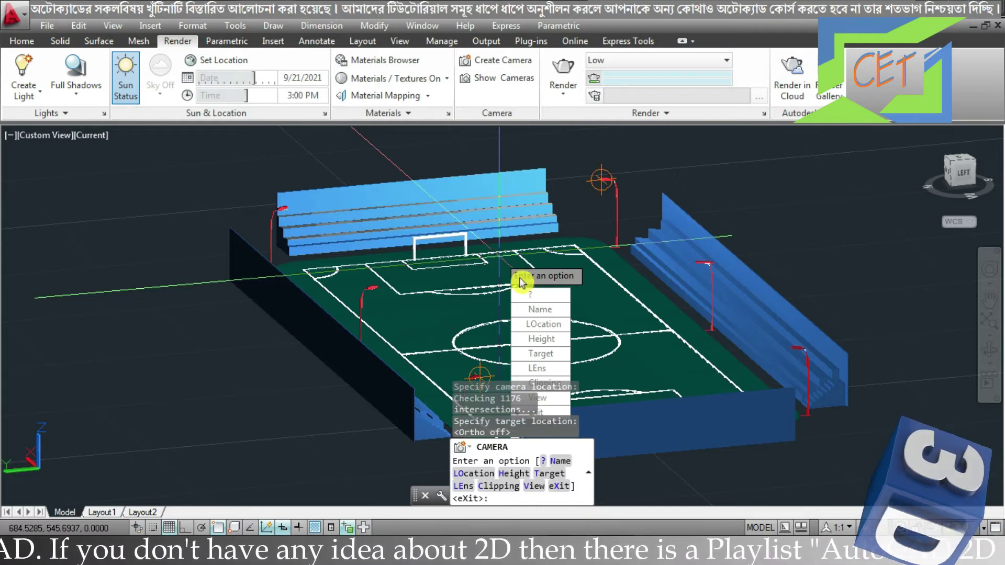
click(540, 311)
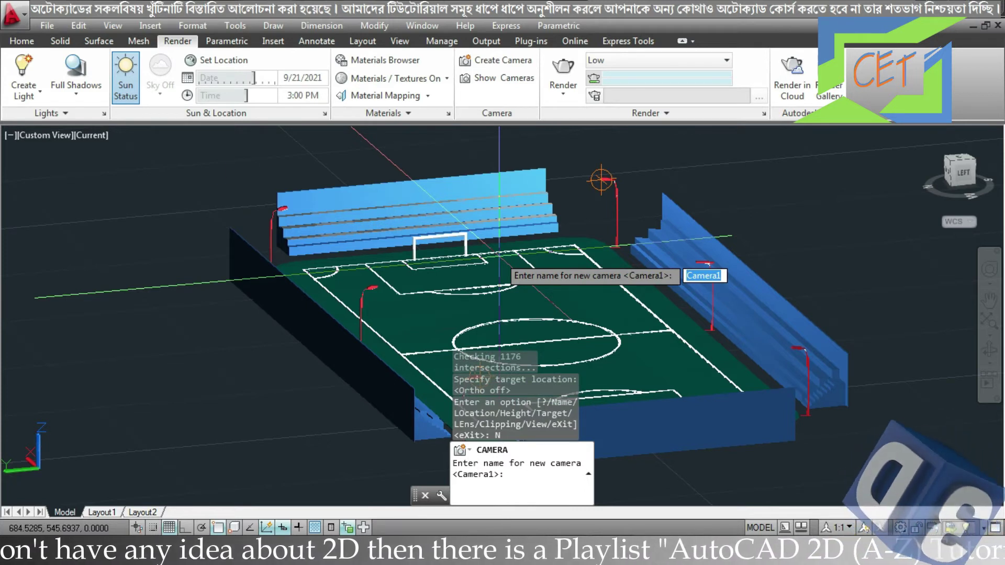
key(Return)
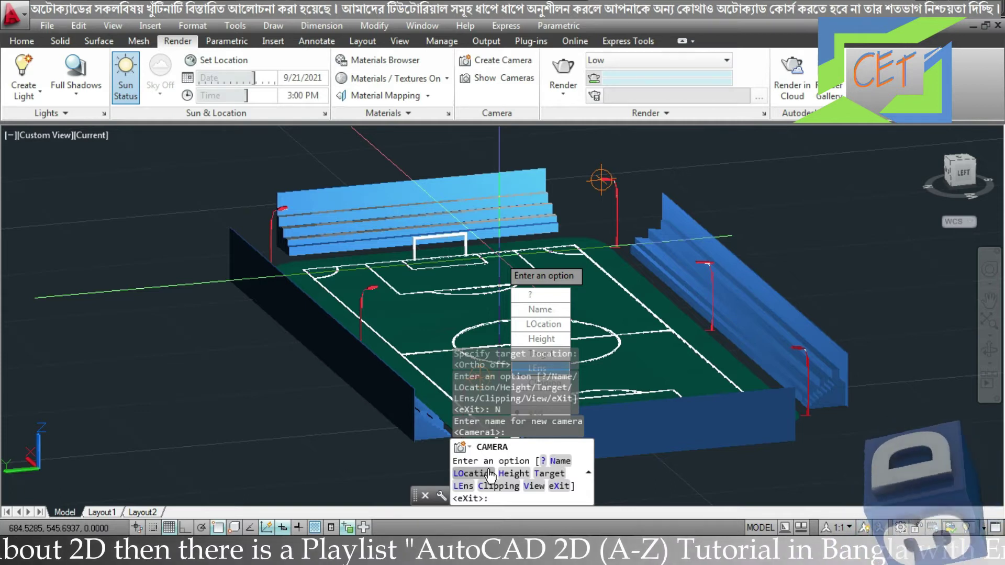
key(Return)
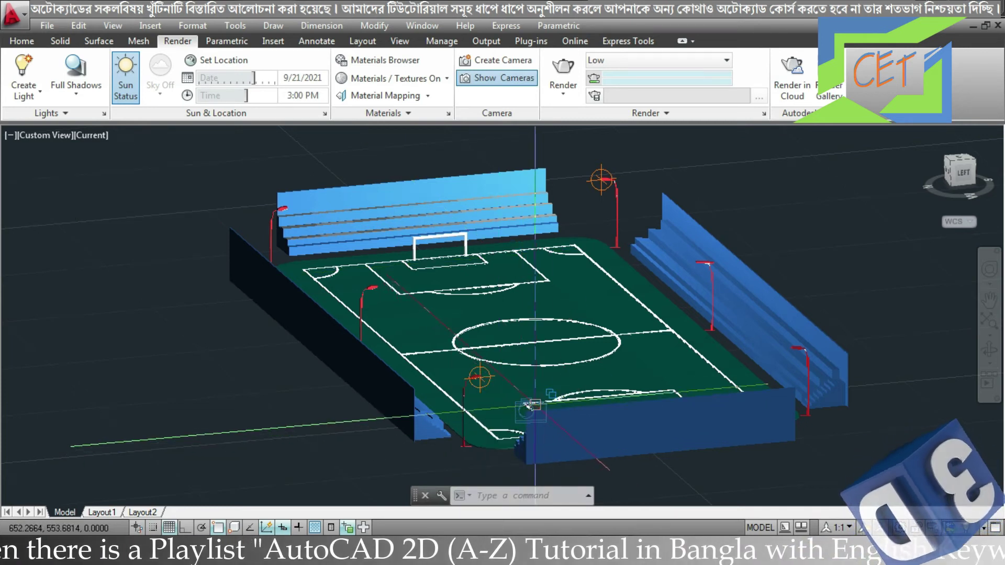
Select the new camera to preview its view and move the preview window clear of the screen edge.
click(532, 404)
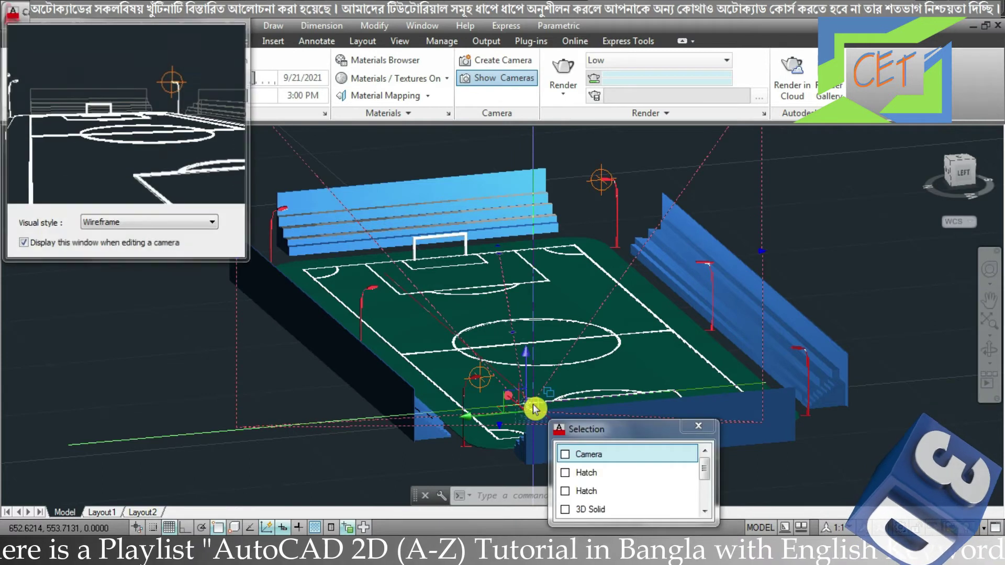
click(587, 455)
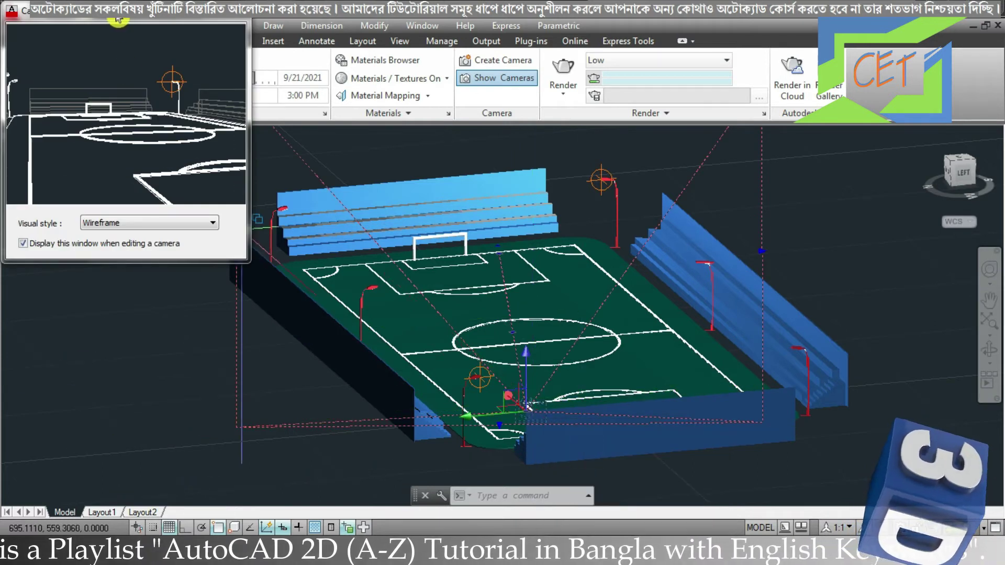
drag(123, 10, 144, 86)
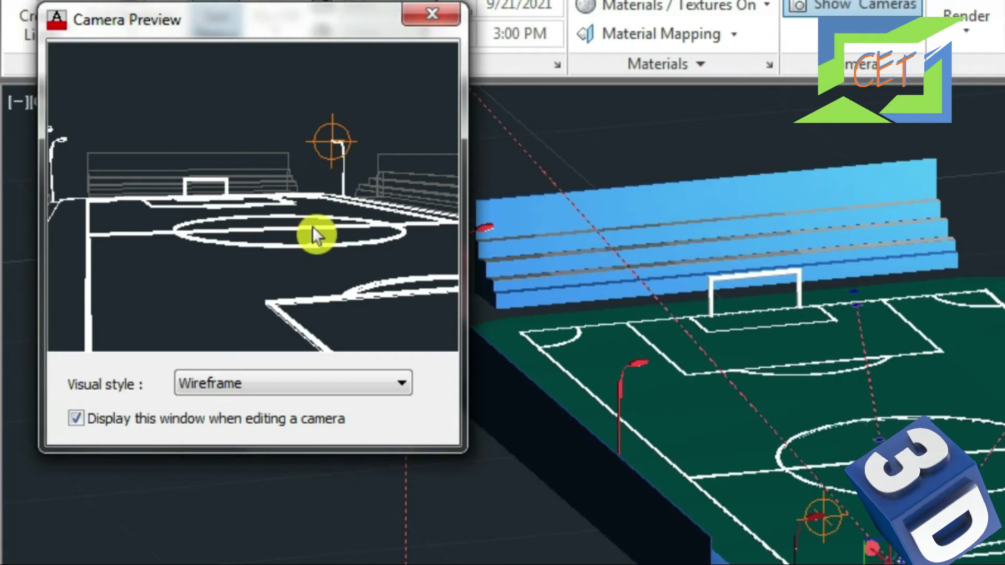
Set the camera preview's visual style to Realistic and raise the camera about 8 units vertically with object snap off.
click(228, 385)
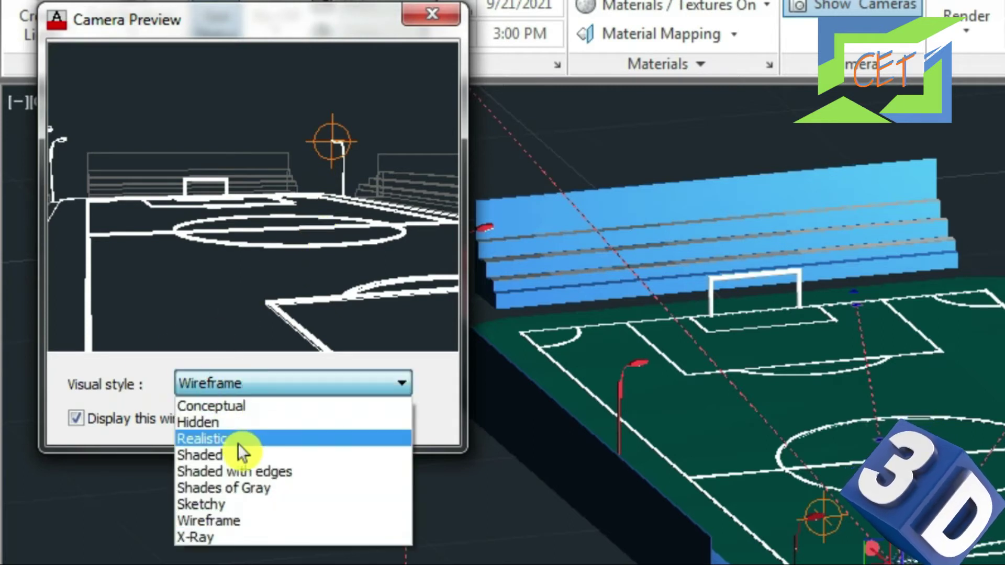
click(238, 443)
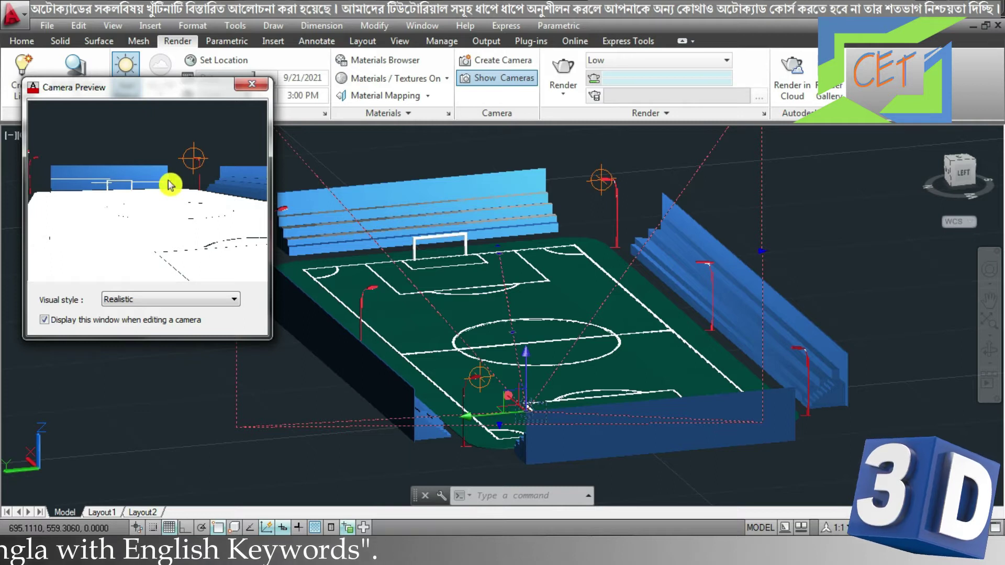
click(529, 348)
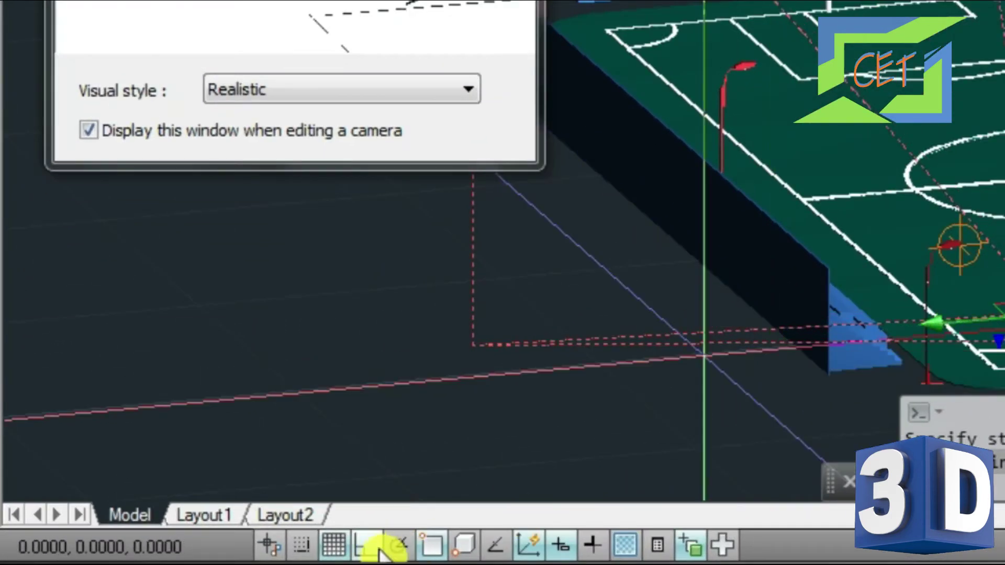
click(430, 547)
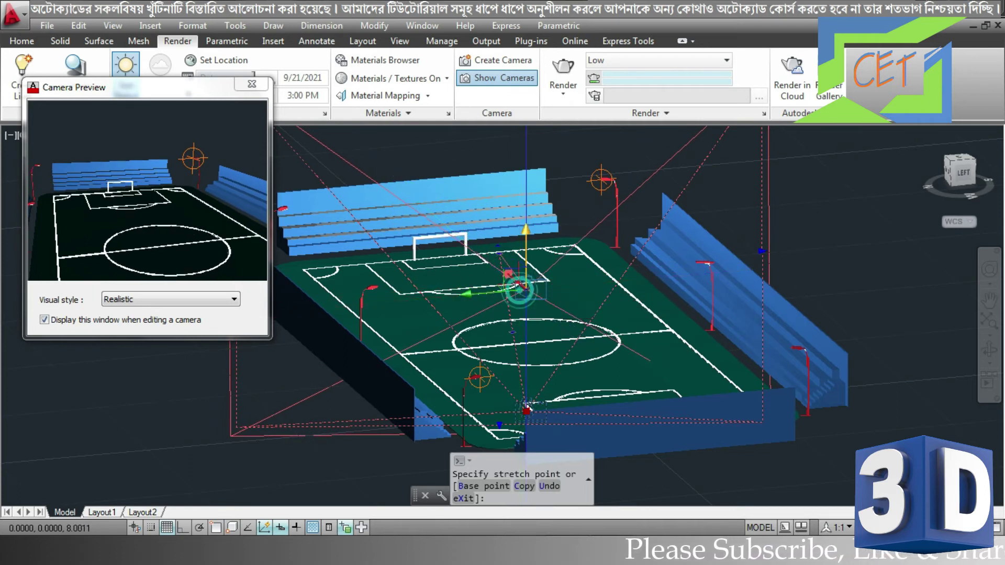
click(521, 287)
Shift the camera sideways along the Y axis and move it about 7 units back from the far goal.
click(470, 295)
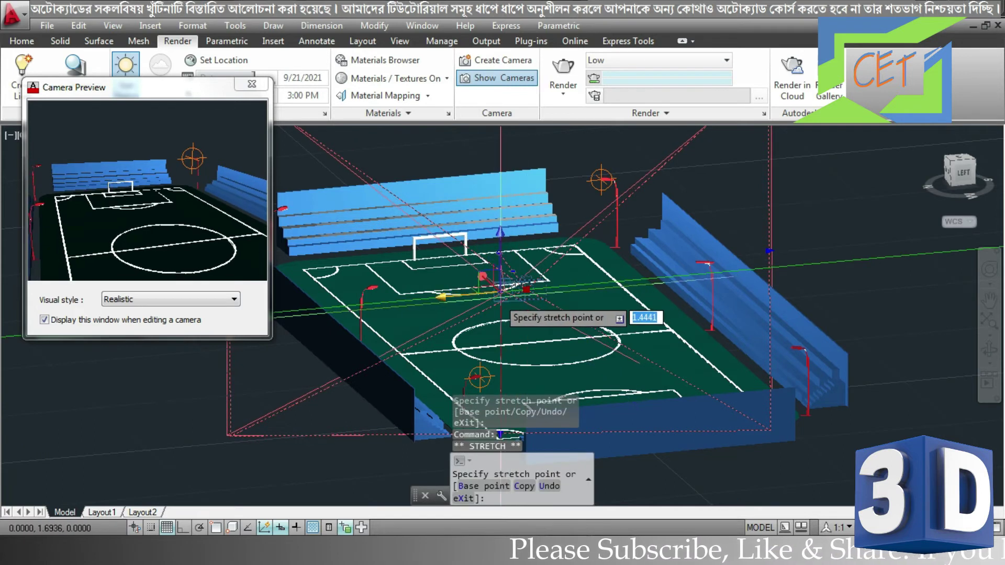
click(468, 284)
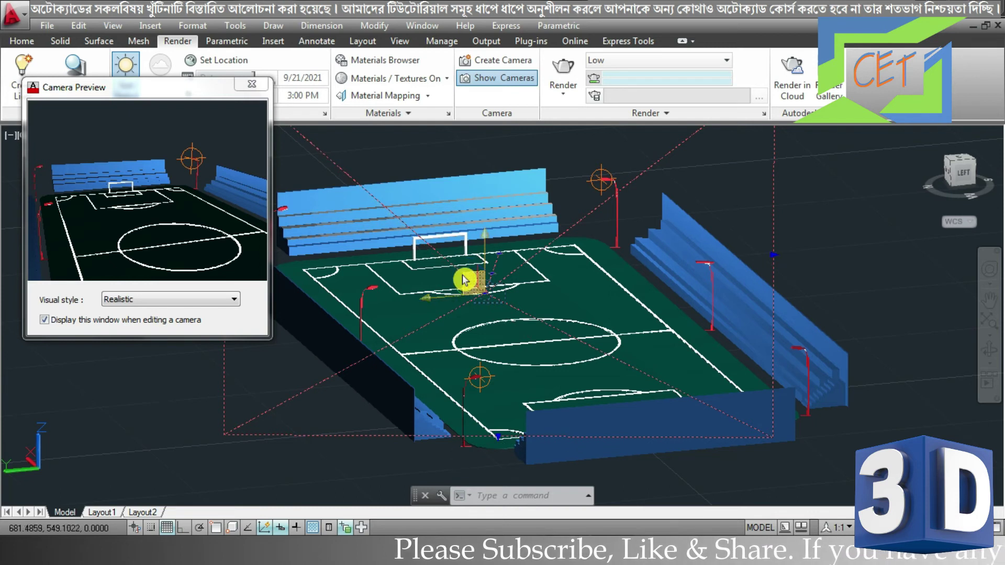
click(479, 291)
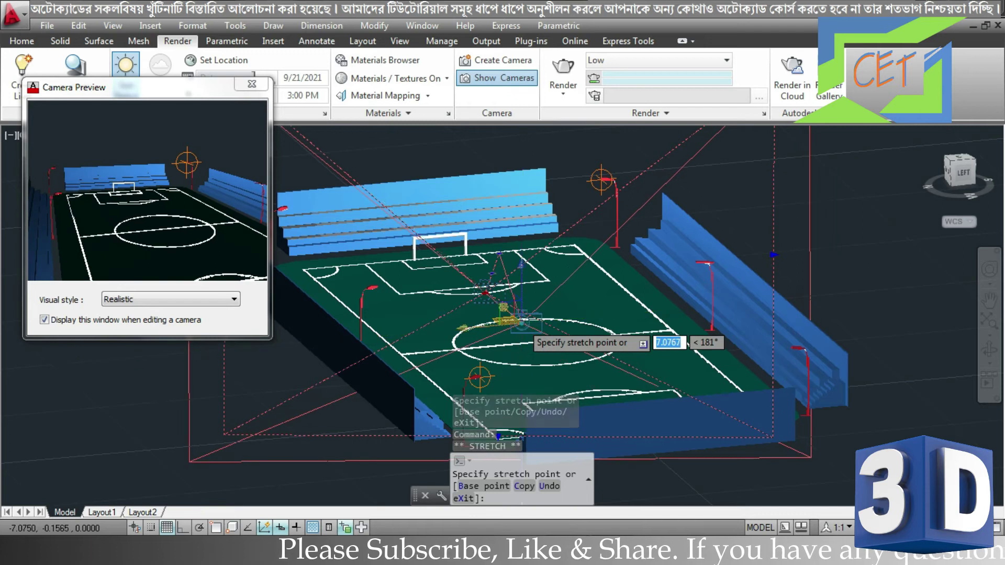
click(522, 318)
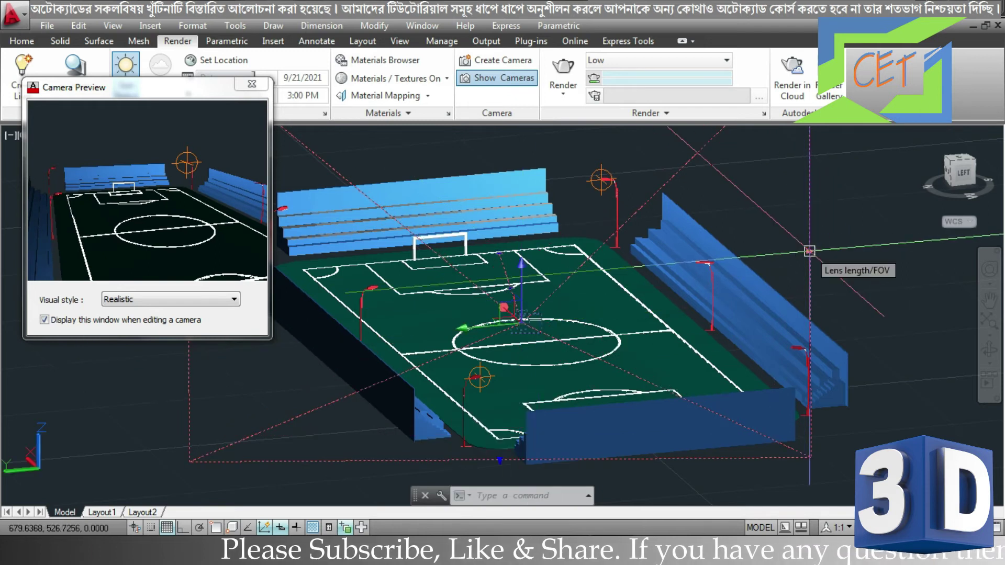
Widen the camera's field of view to about 45° and close its preview, without creating another camera.
click(810, 251)
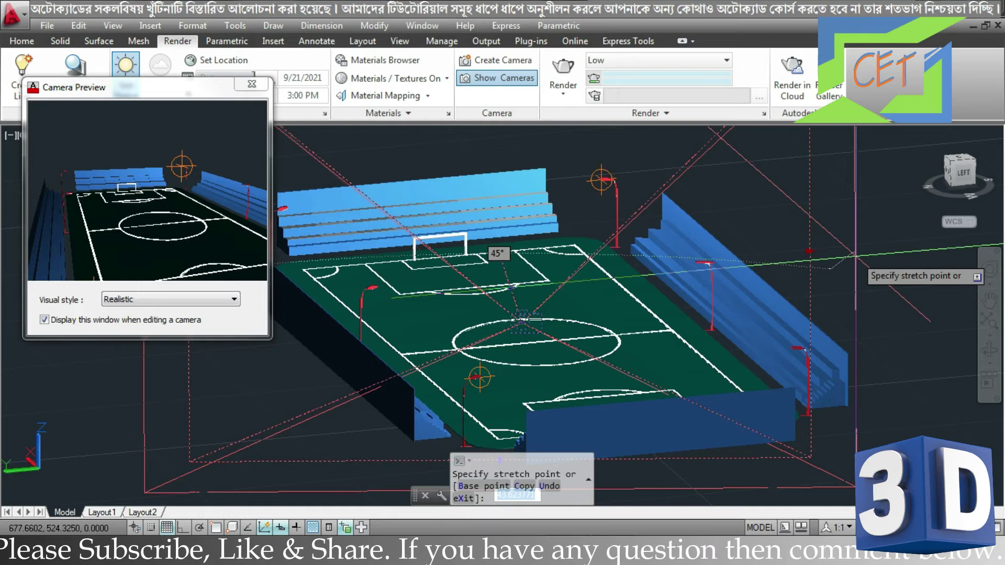
click(855, 255)
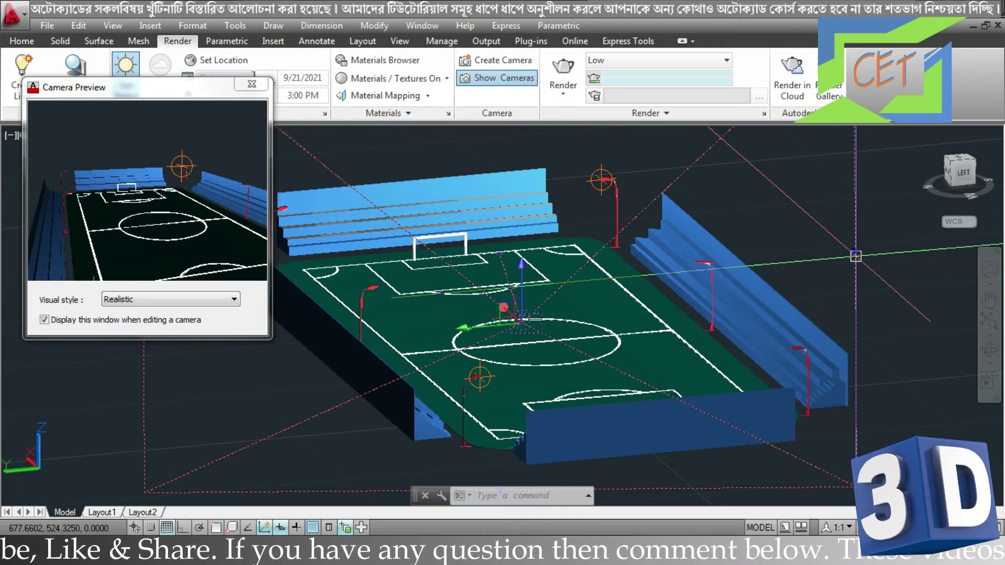
click(256, 86)
key(Return)
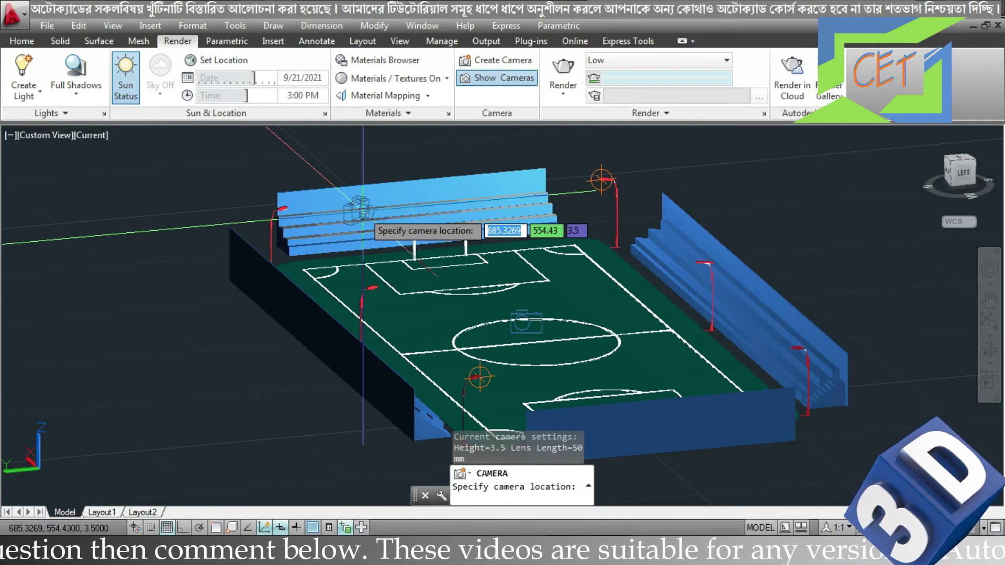
key(Escape)
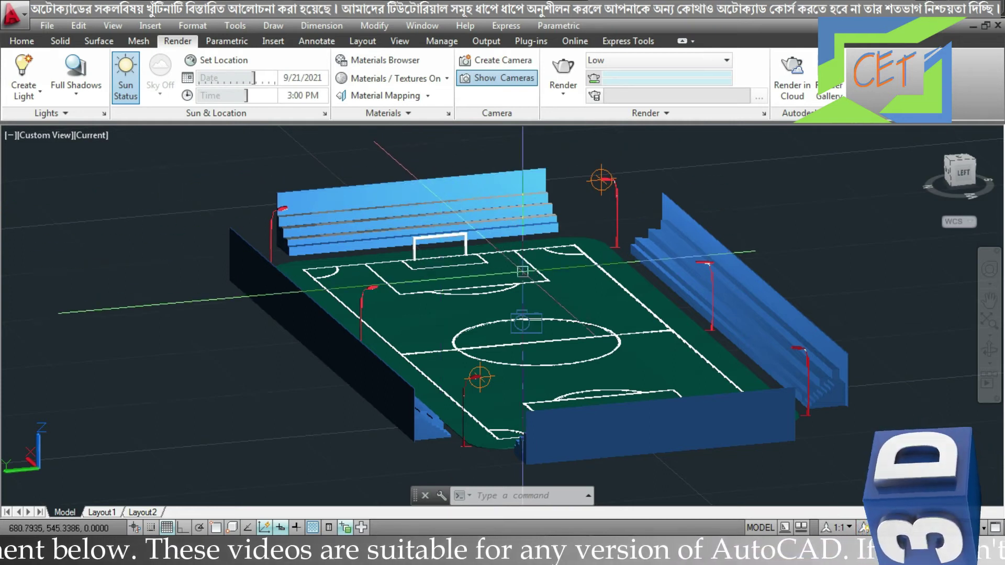
Reselect the camera, move it toward the far goal in the XY plane and shift it along the Y axis.
click(526, 308)
click(566, 360)
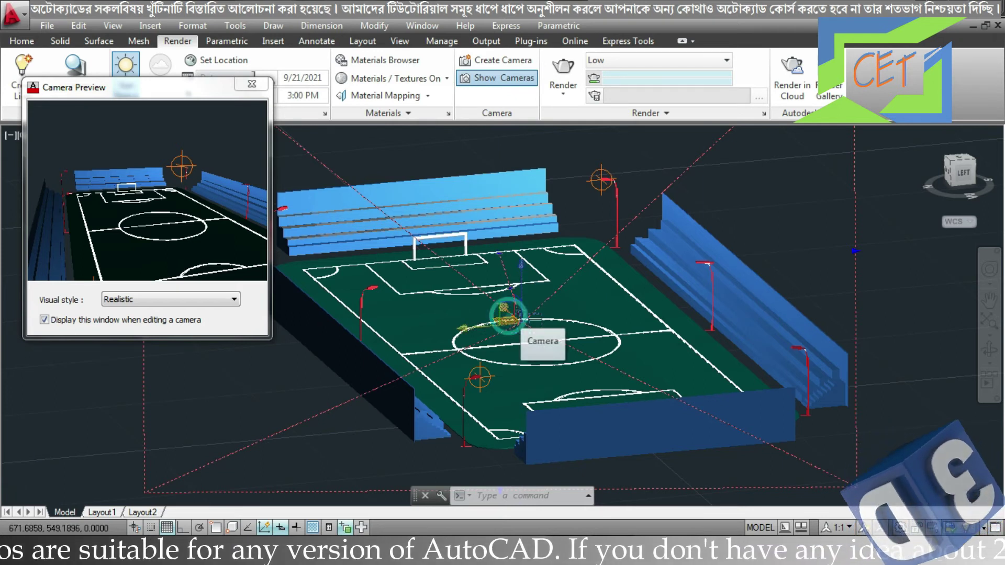
click(514, 318)
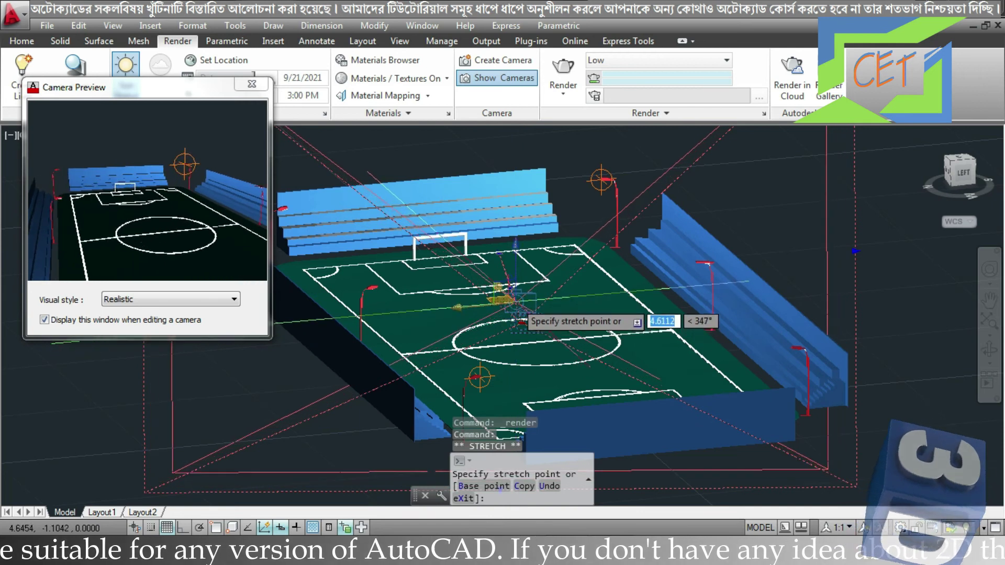
key(Escape)
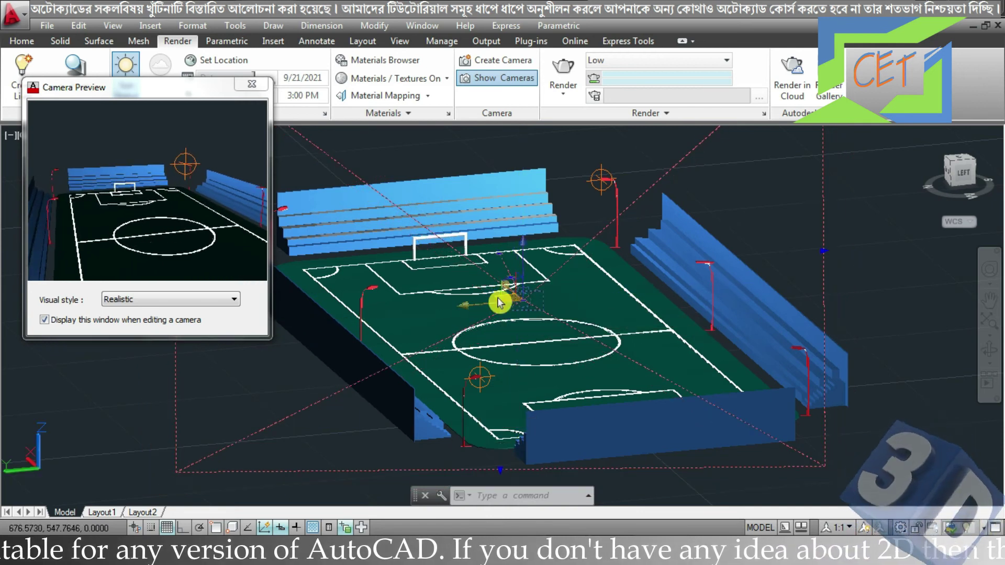
click(463, 309)
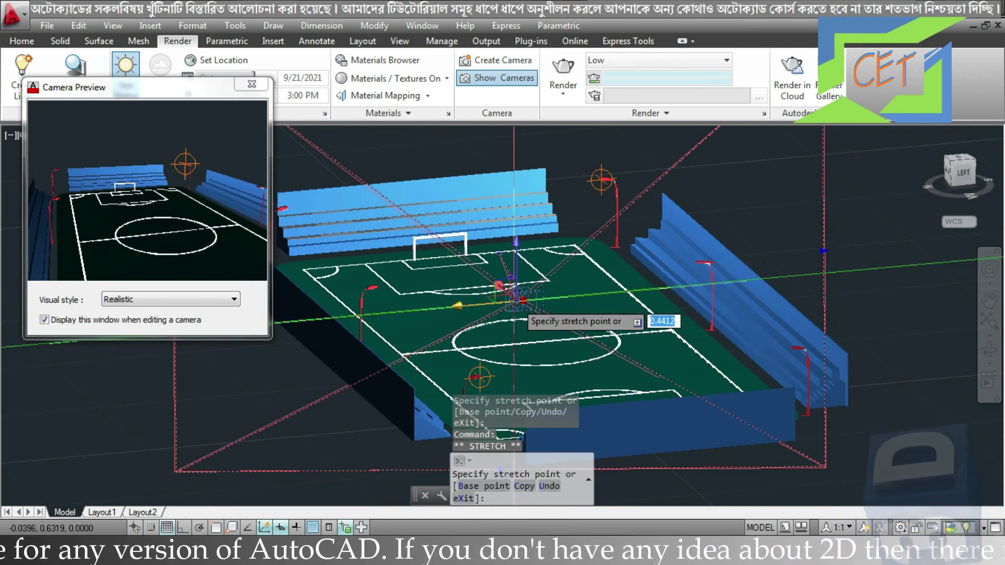
click(498, 254)
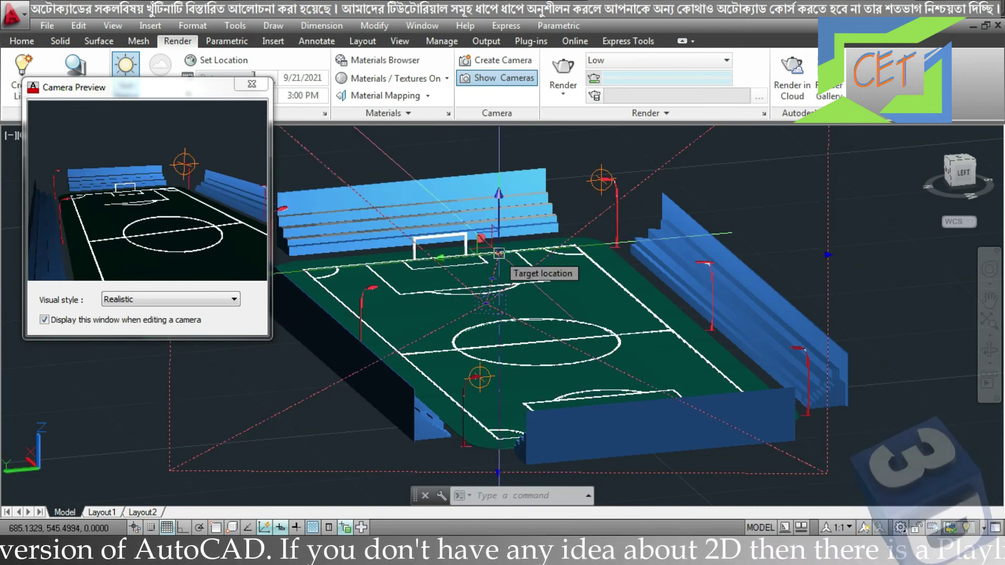
Shift the camera's target along the far goal line and, with ortho on, pull the camera back along X and slightly up.
scroll(498, 257, up, 5)
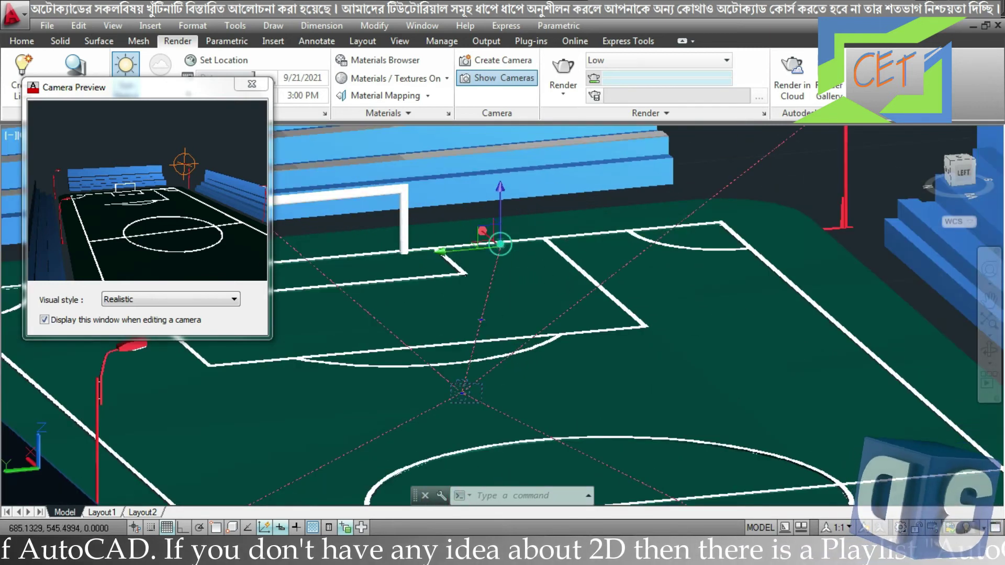
click(500, 246)
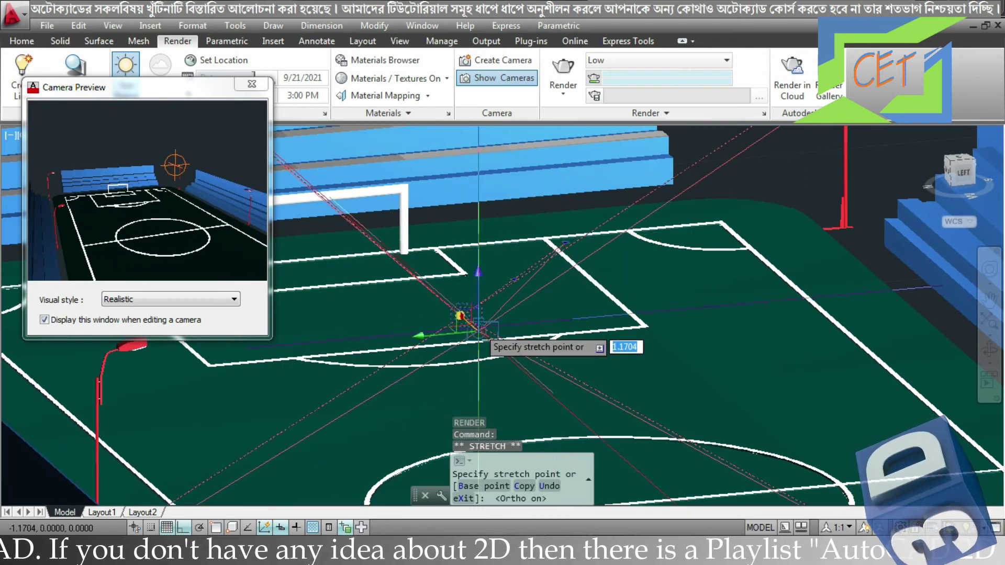
click(617, 457)
click(624, 462)
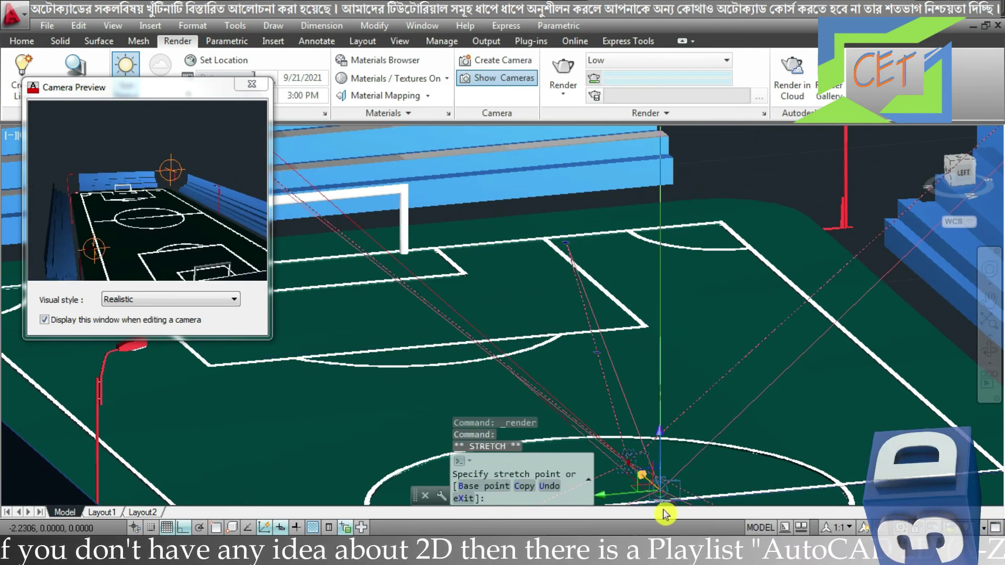
click(681, 503)
click(682, 493)
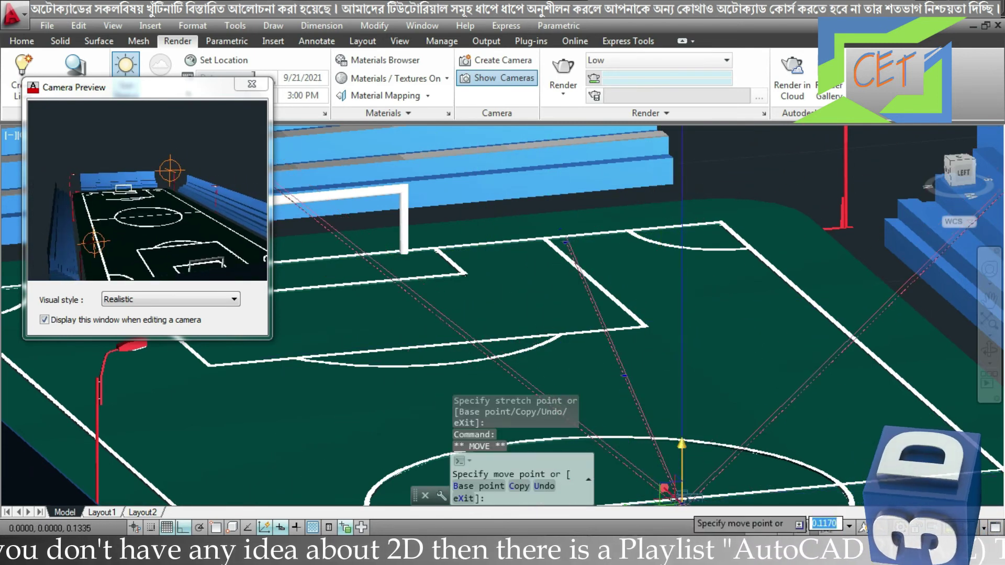
scroll(681, 495, down, 3)
click(686, 496)
Move the camera farther back and higher, and lower its target to tilt the view down over the pitch.
middle_drag(651, 470, 588, 375)
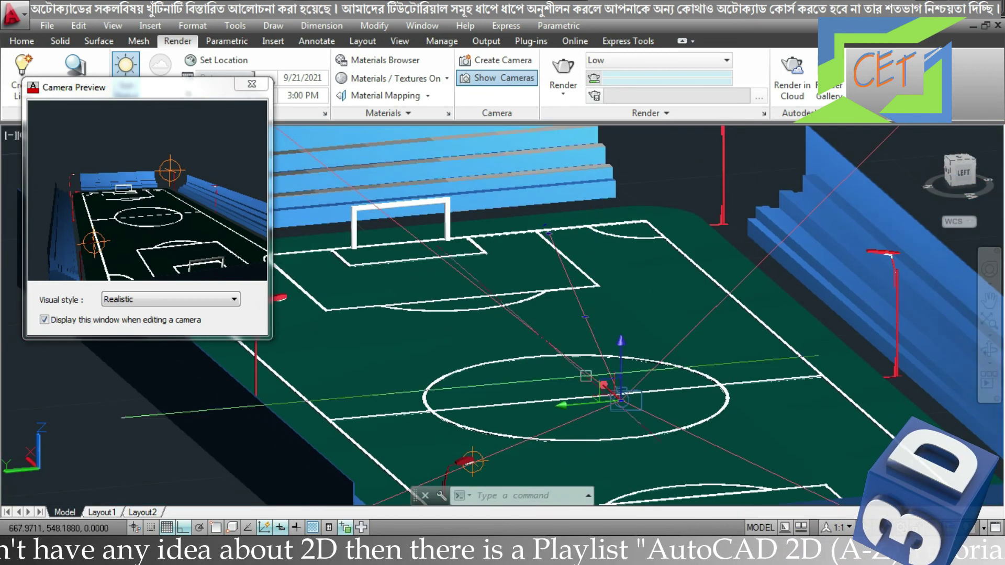
click(621, 402)
click(648, 423)
click(648, 423)
click(648, 383)
click(648, 383)
click(648, 280)
click(549, 233)
click(553, 278)
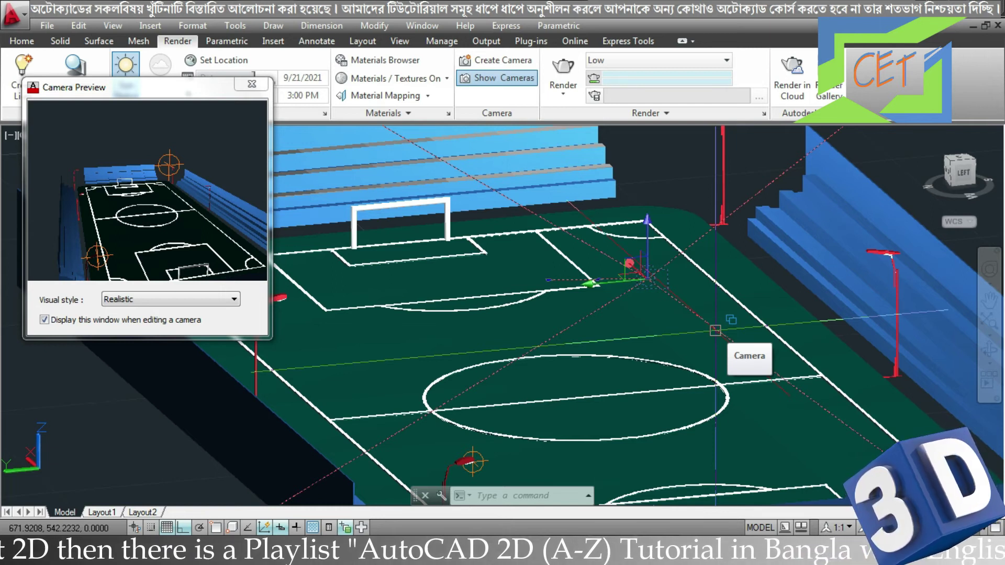
Render the current stadium view with the High render preset.
click(622, 63)
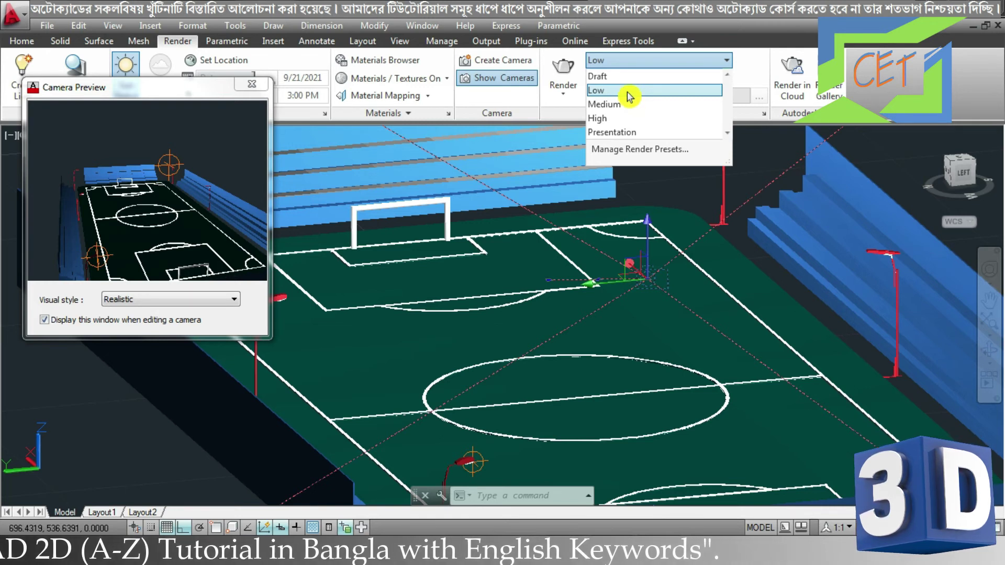
click(630, 119)
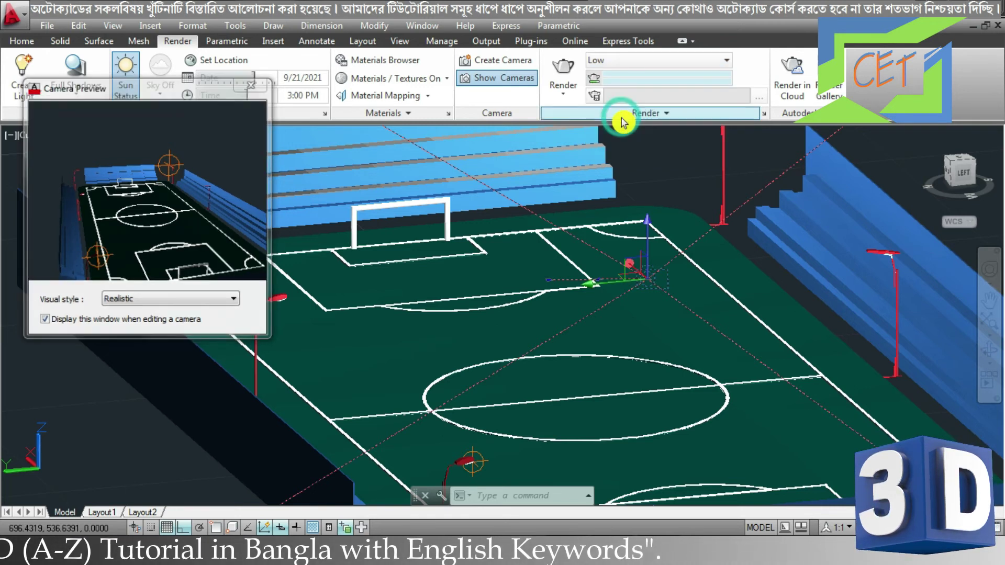
click(564, 72)
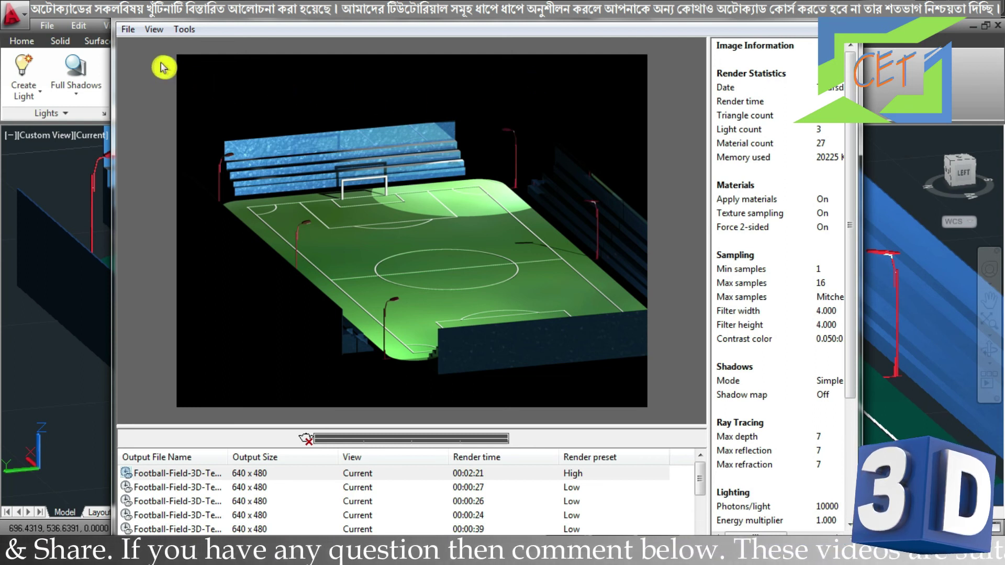
Save the rendered image as Stadium_Football in 24-bit (16.7 million colors) BMP format and close the render window.
click(128, 30)
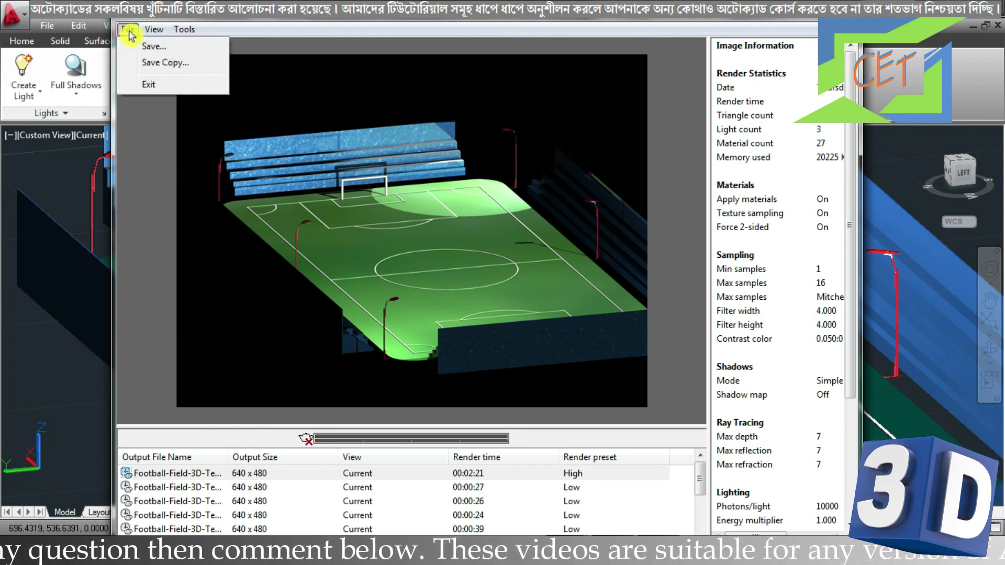
click(154, 29)
mouse_move(129, 29)
click(137, 45)
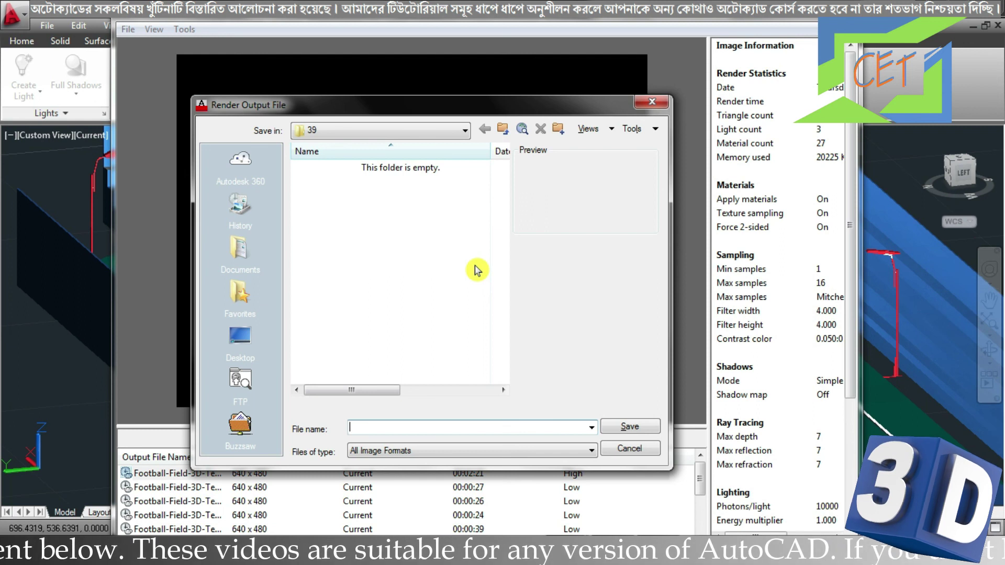
text(Stadium_Football)
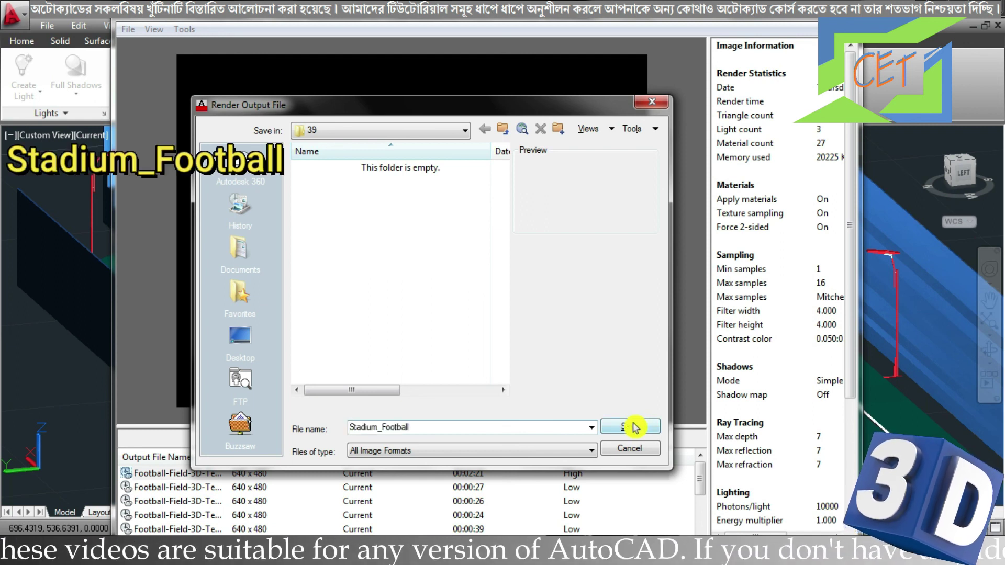
click(631, 427)
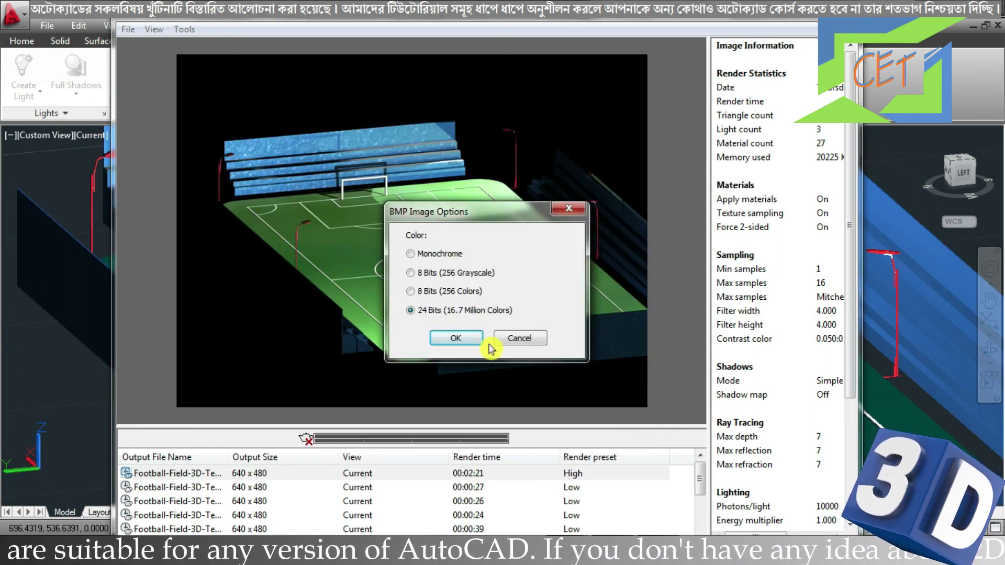
click(472, 338)
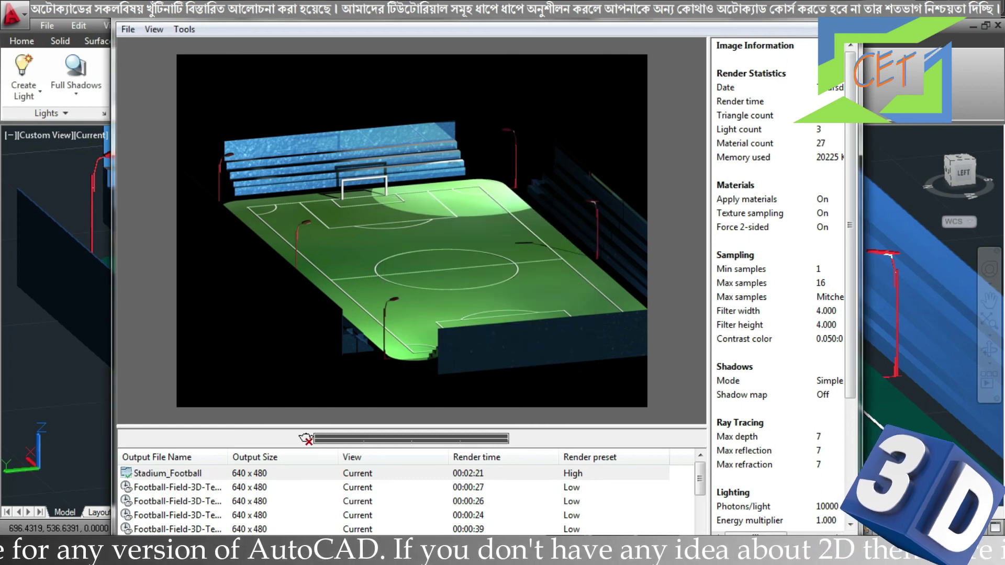
click(840, 11)
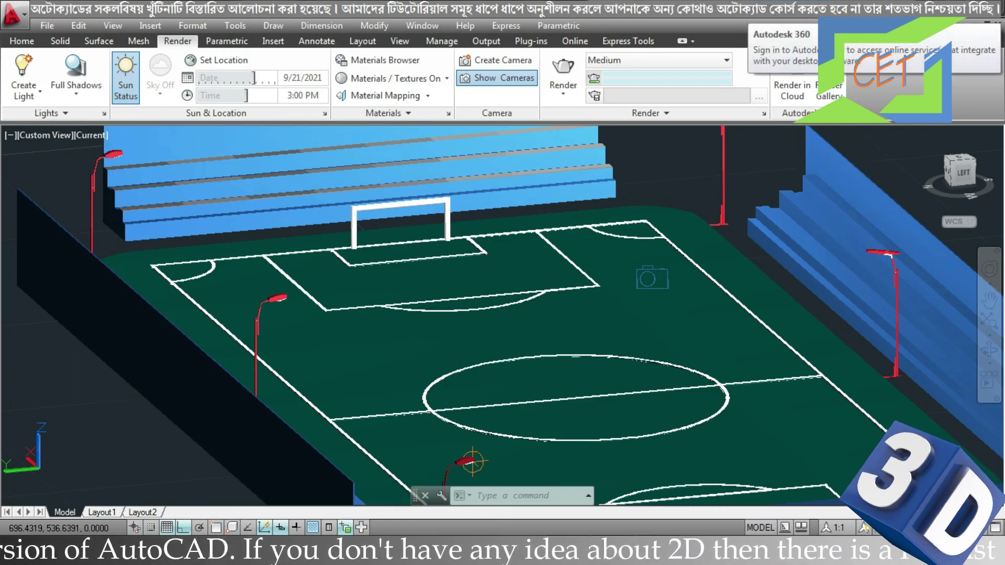